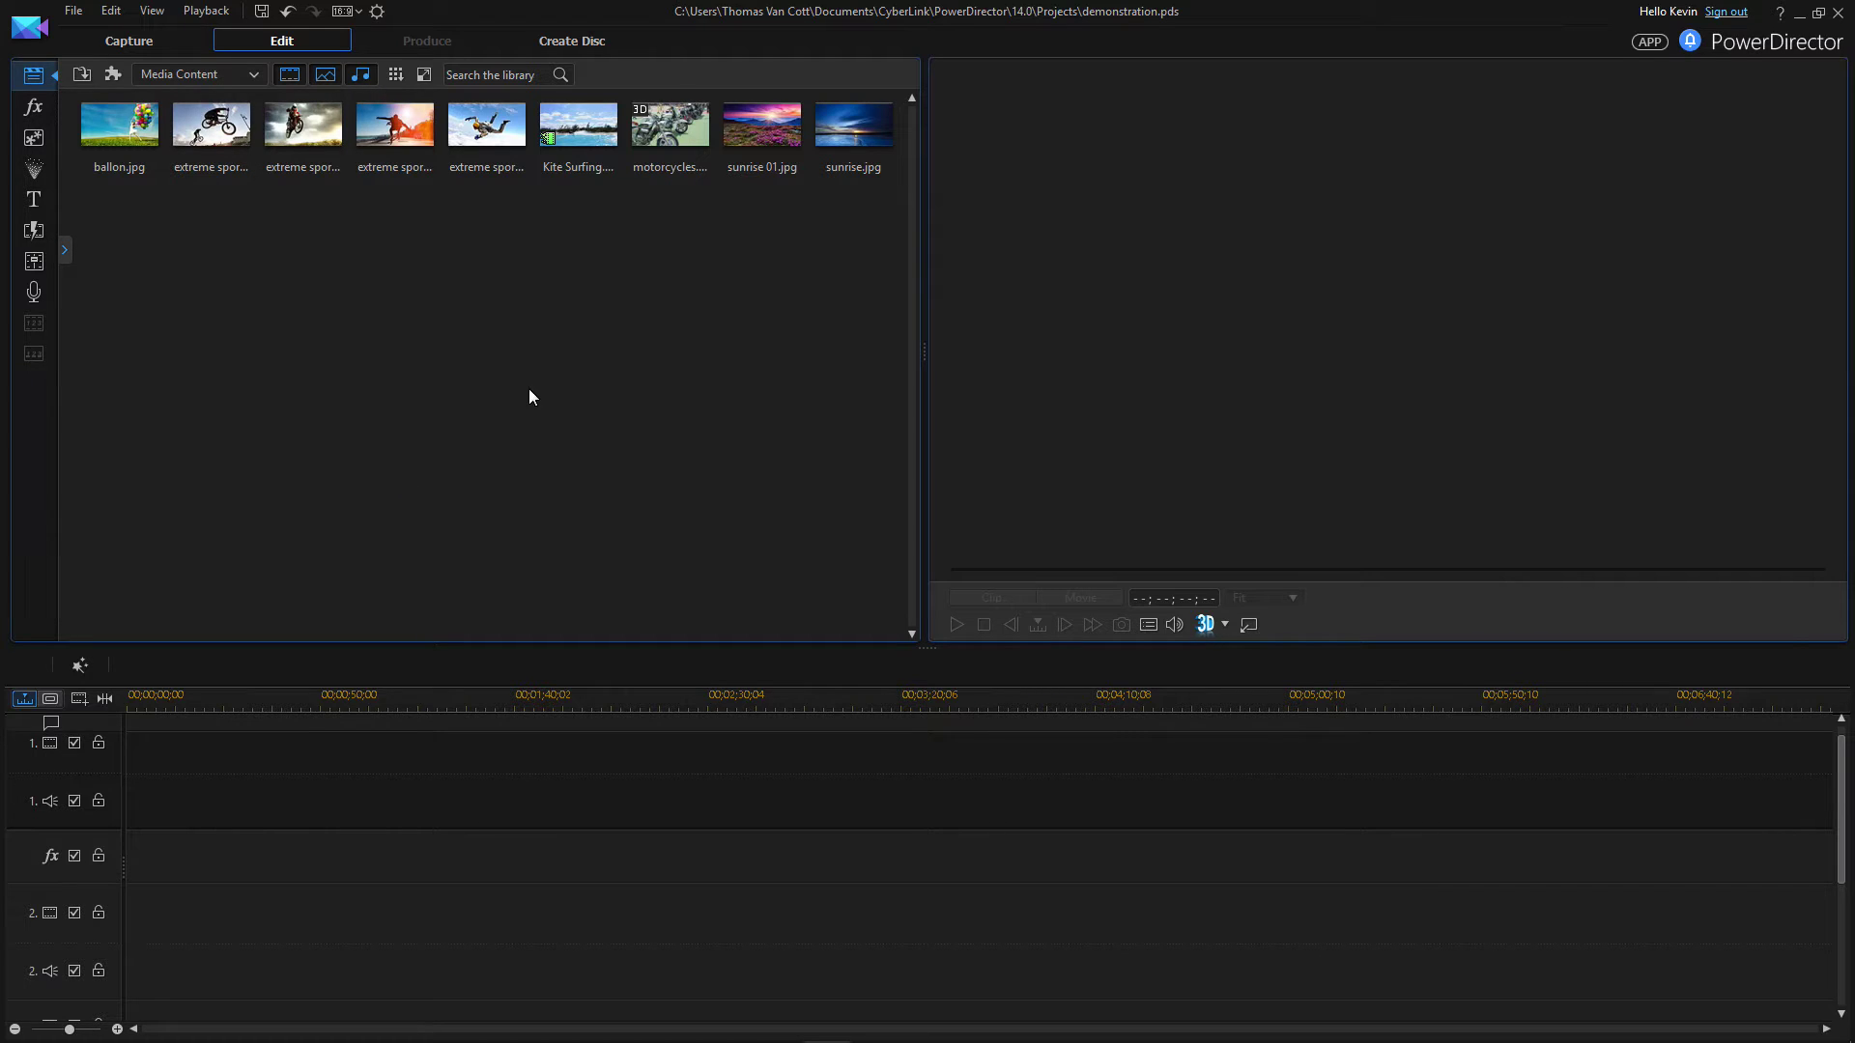
- Confirm the project aspect ratio stays 16:9, then bring up the DirectorZone mask page in Chrome
click(352, 14)
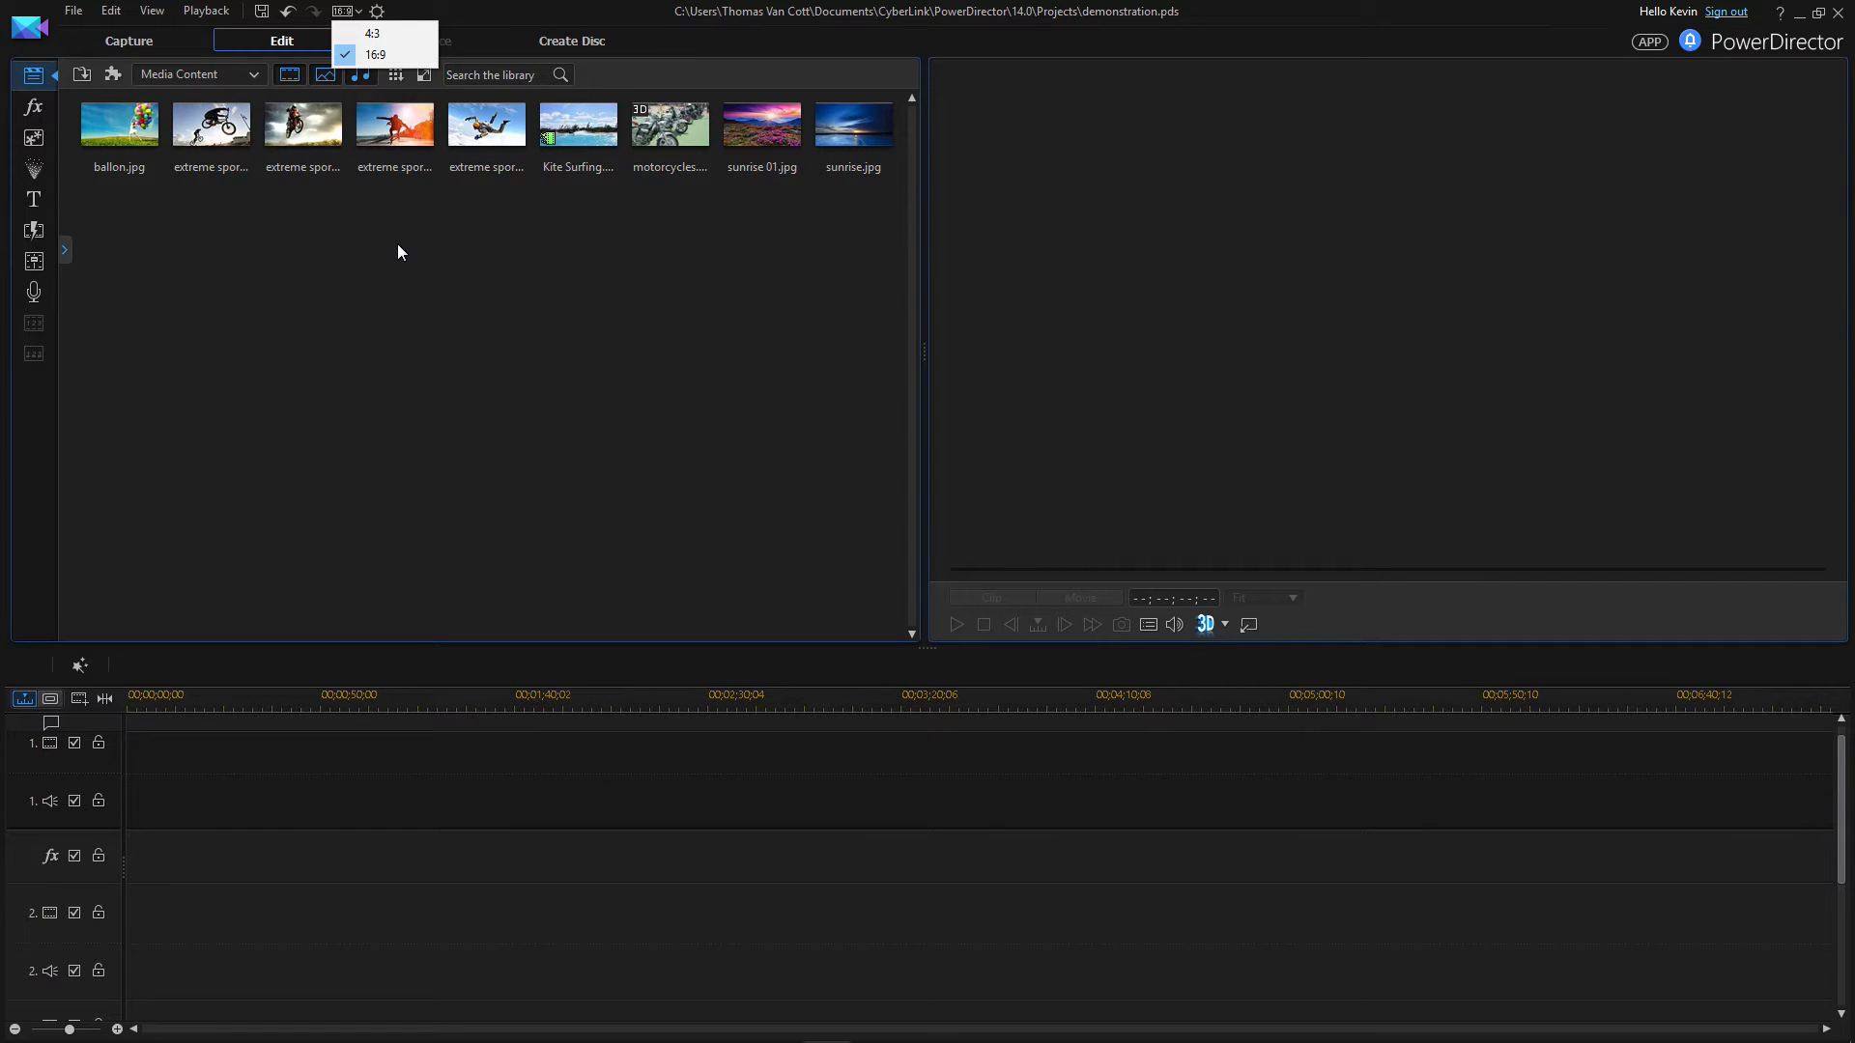
click(389, 271)
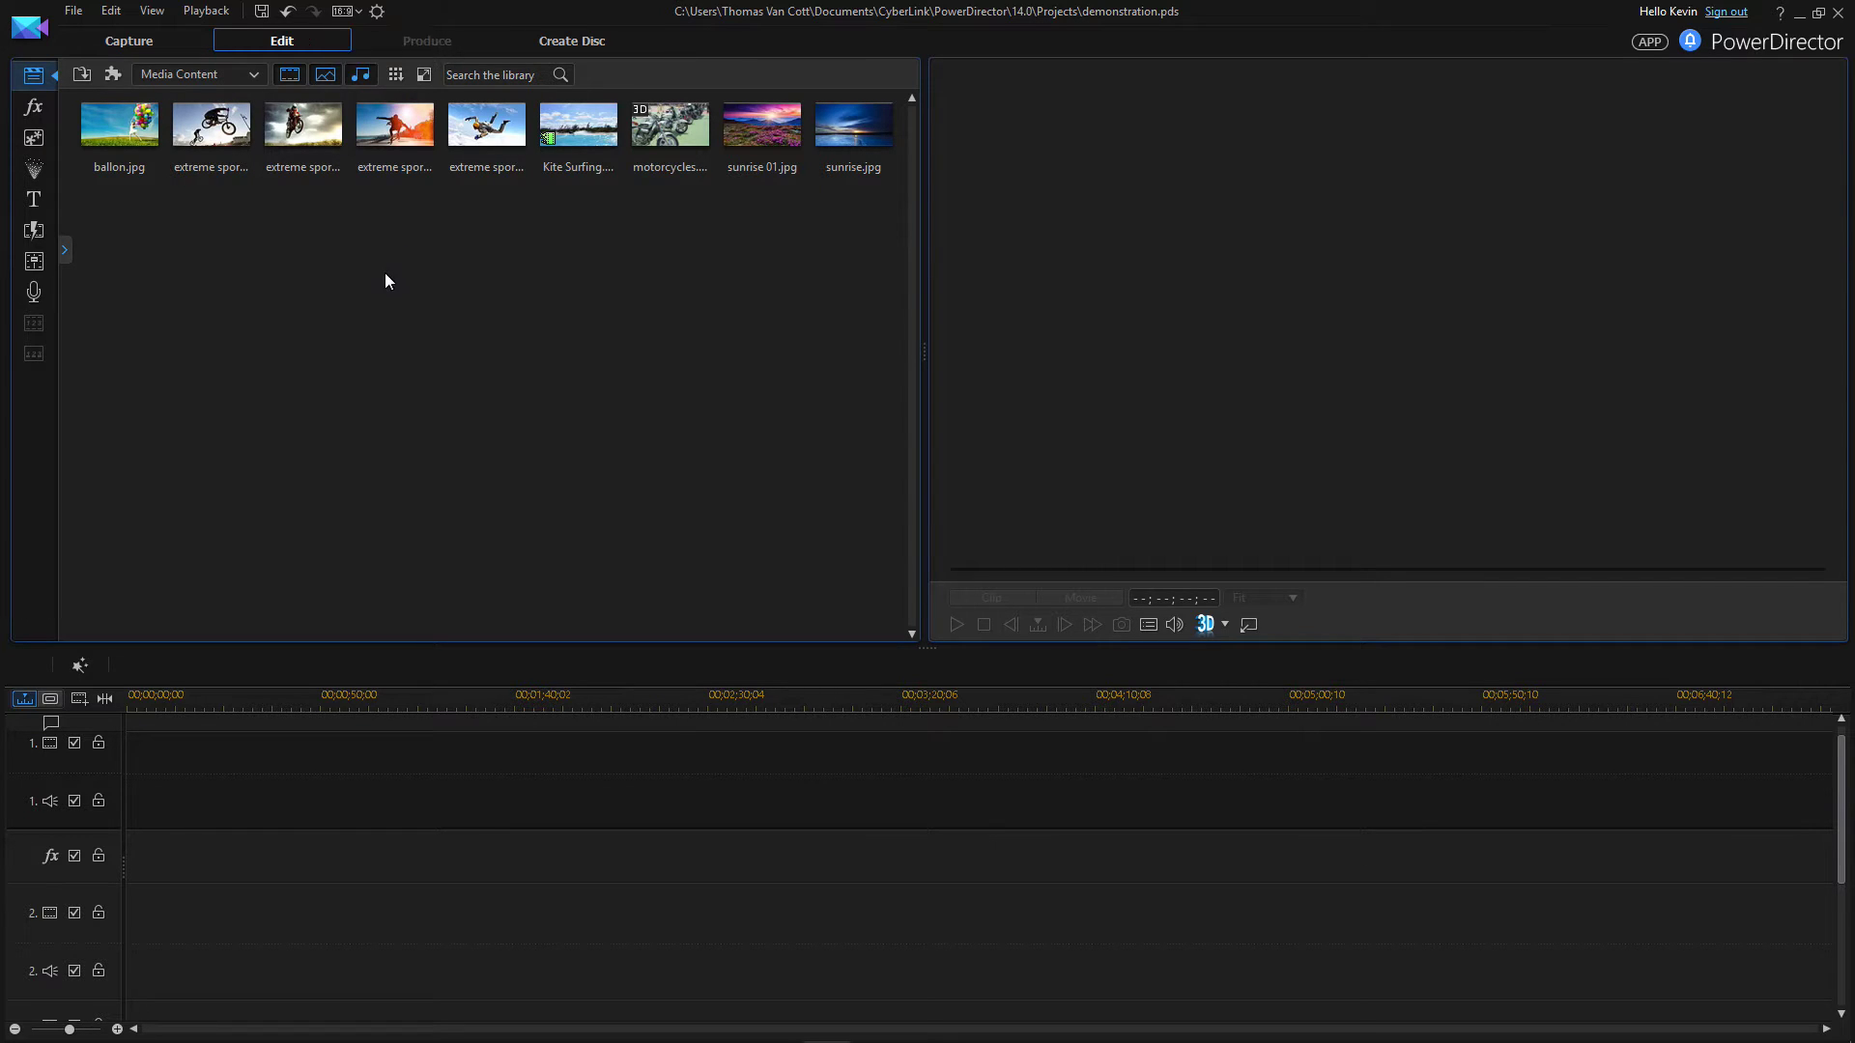
click(343, 11)
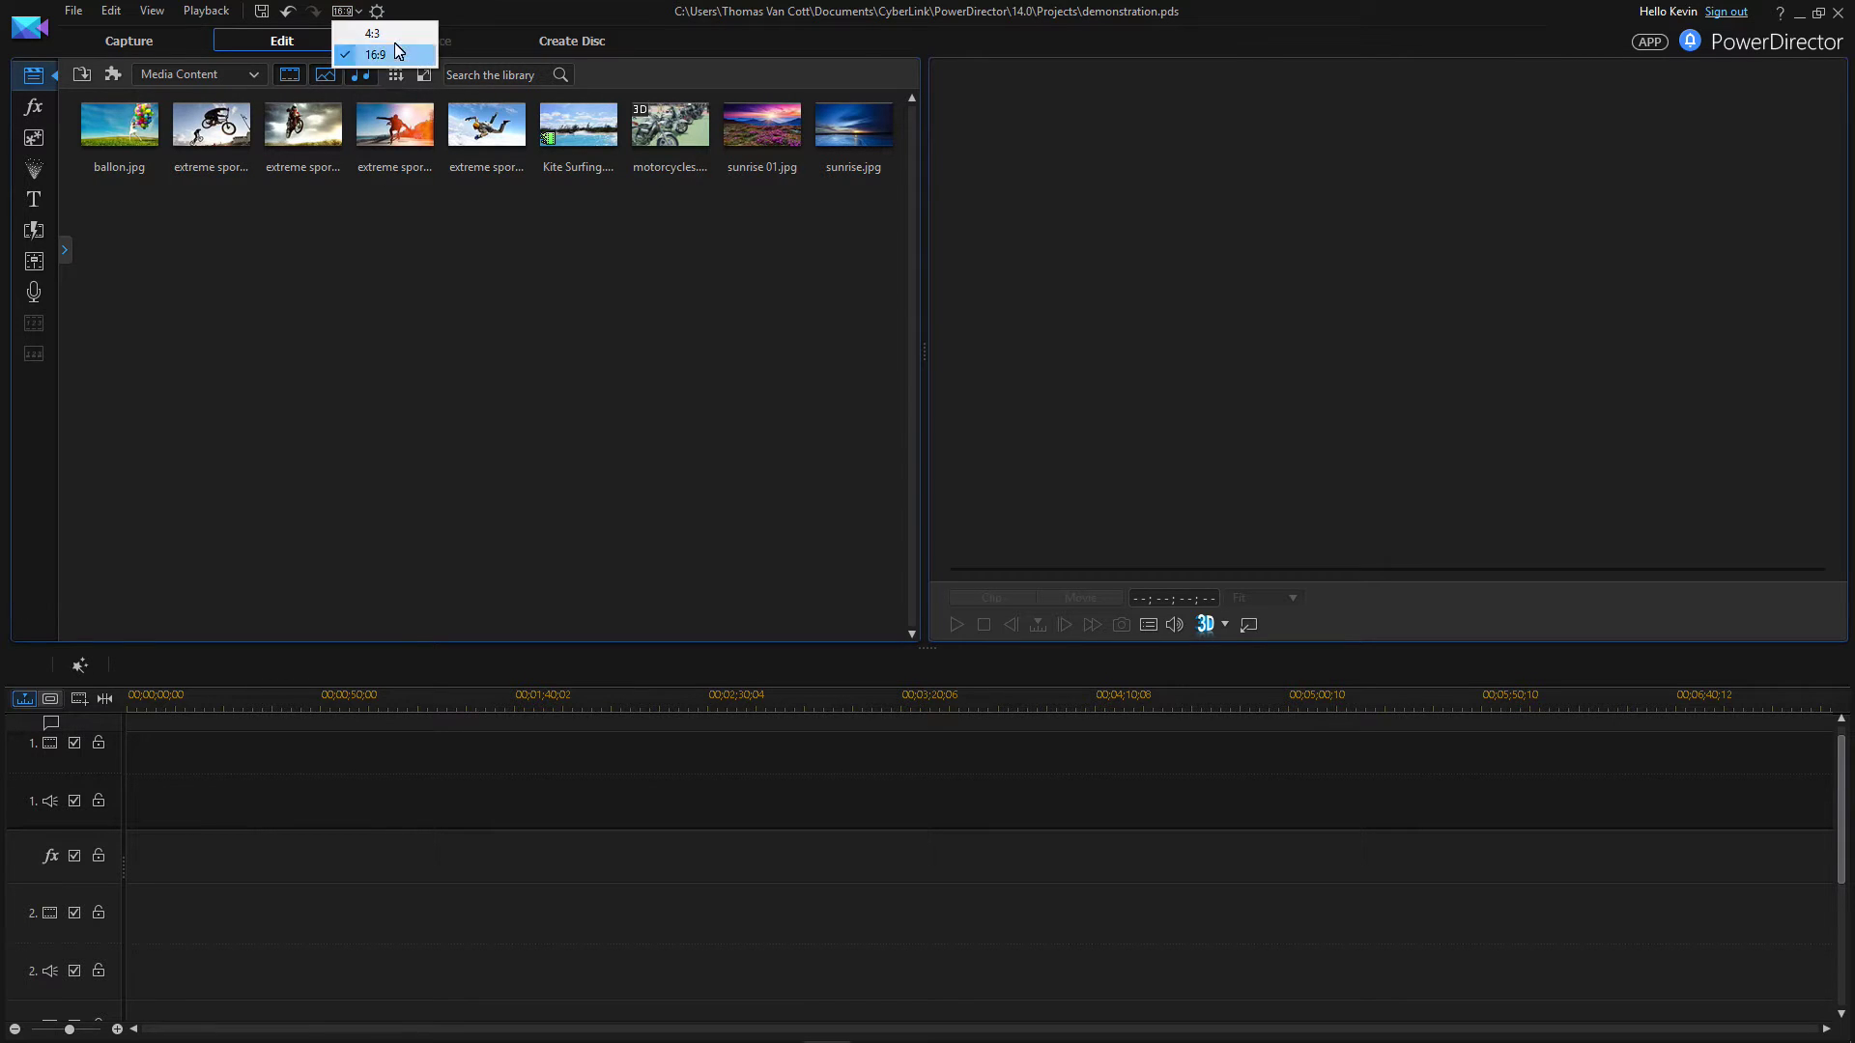
click(378, 319)
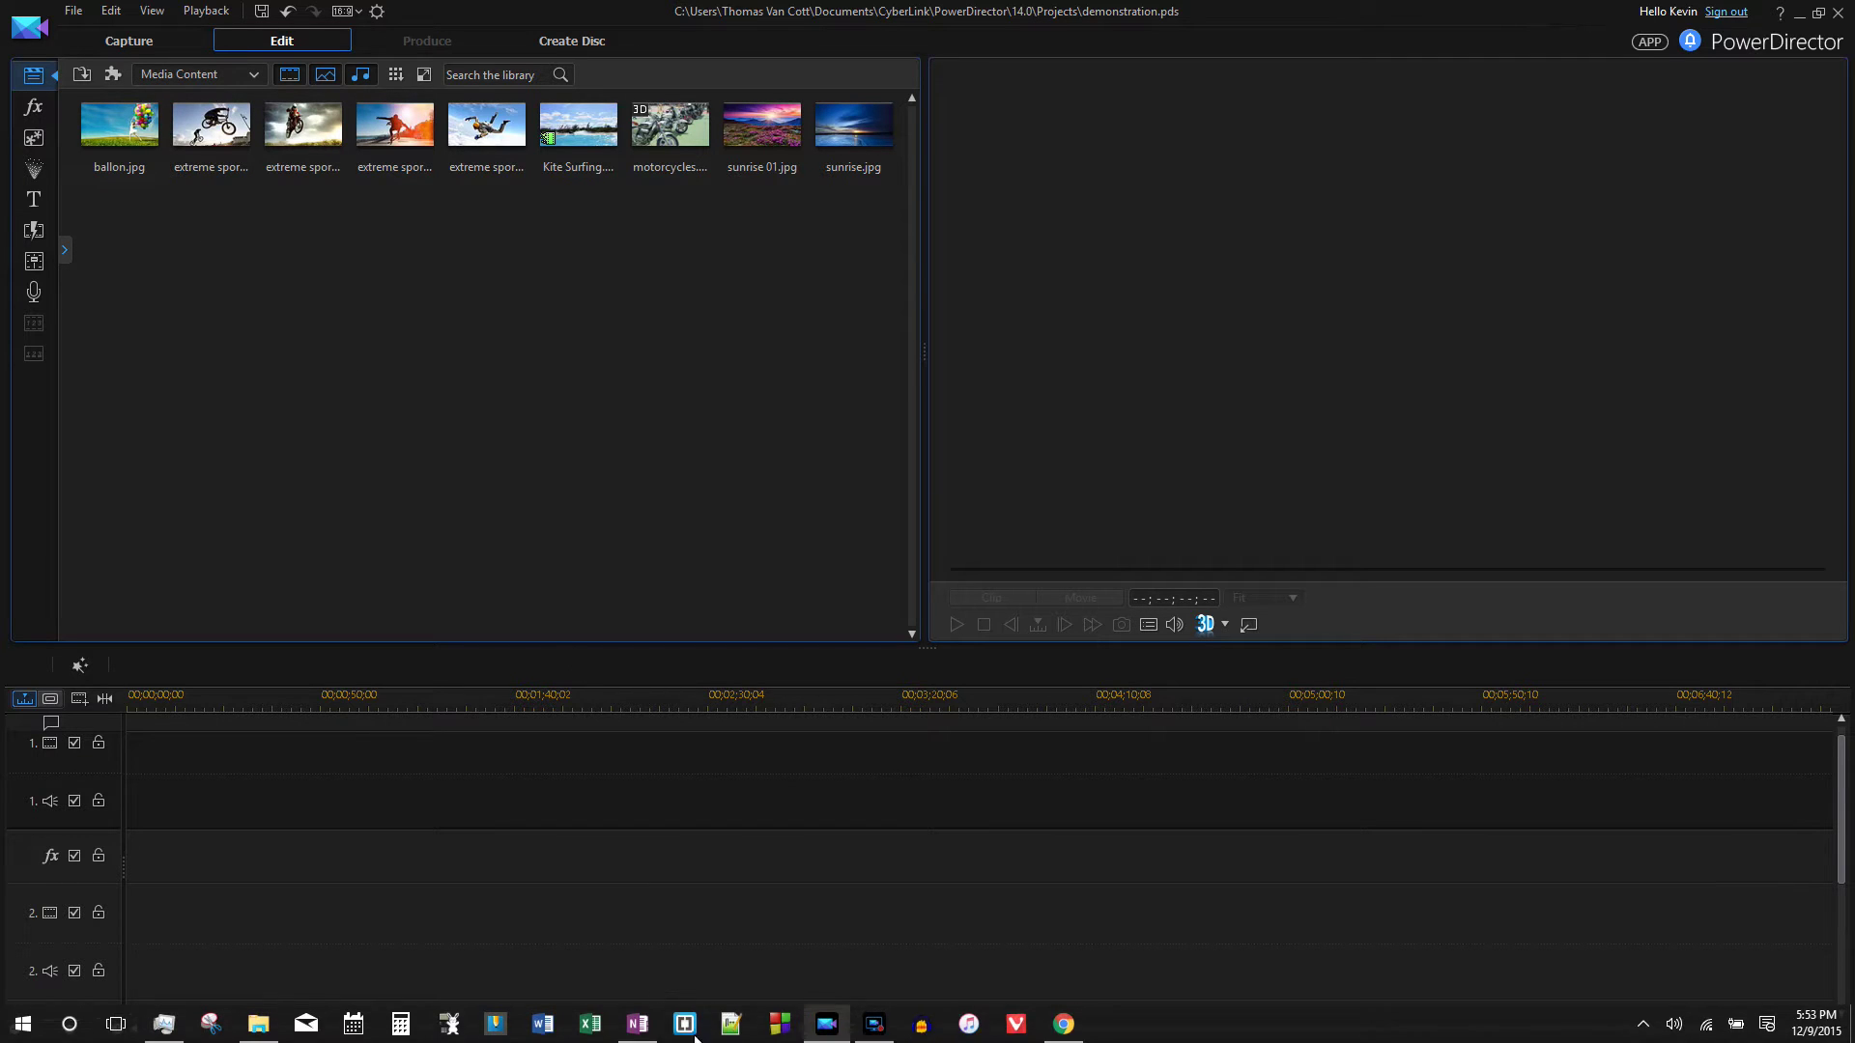
click(1064, 1031)
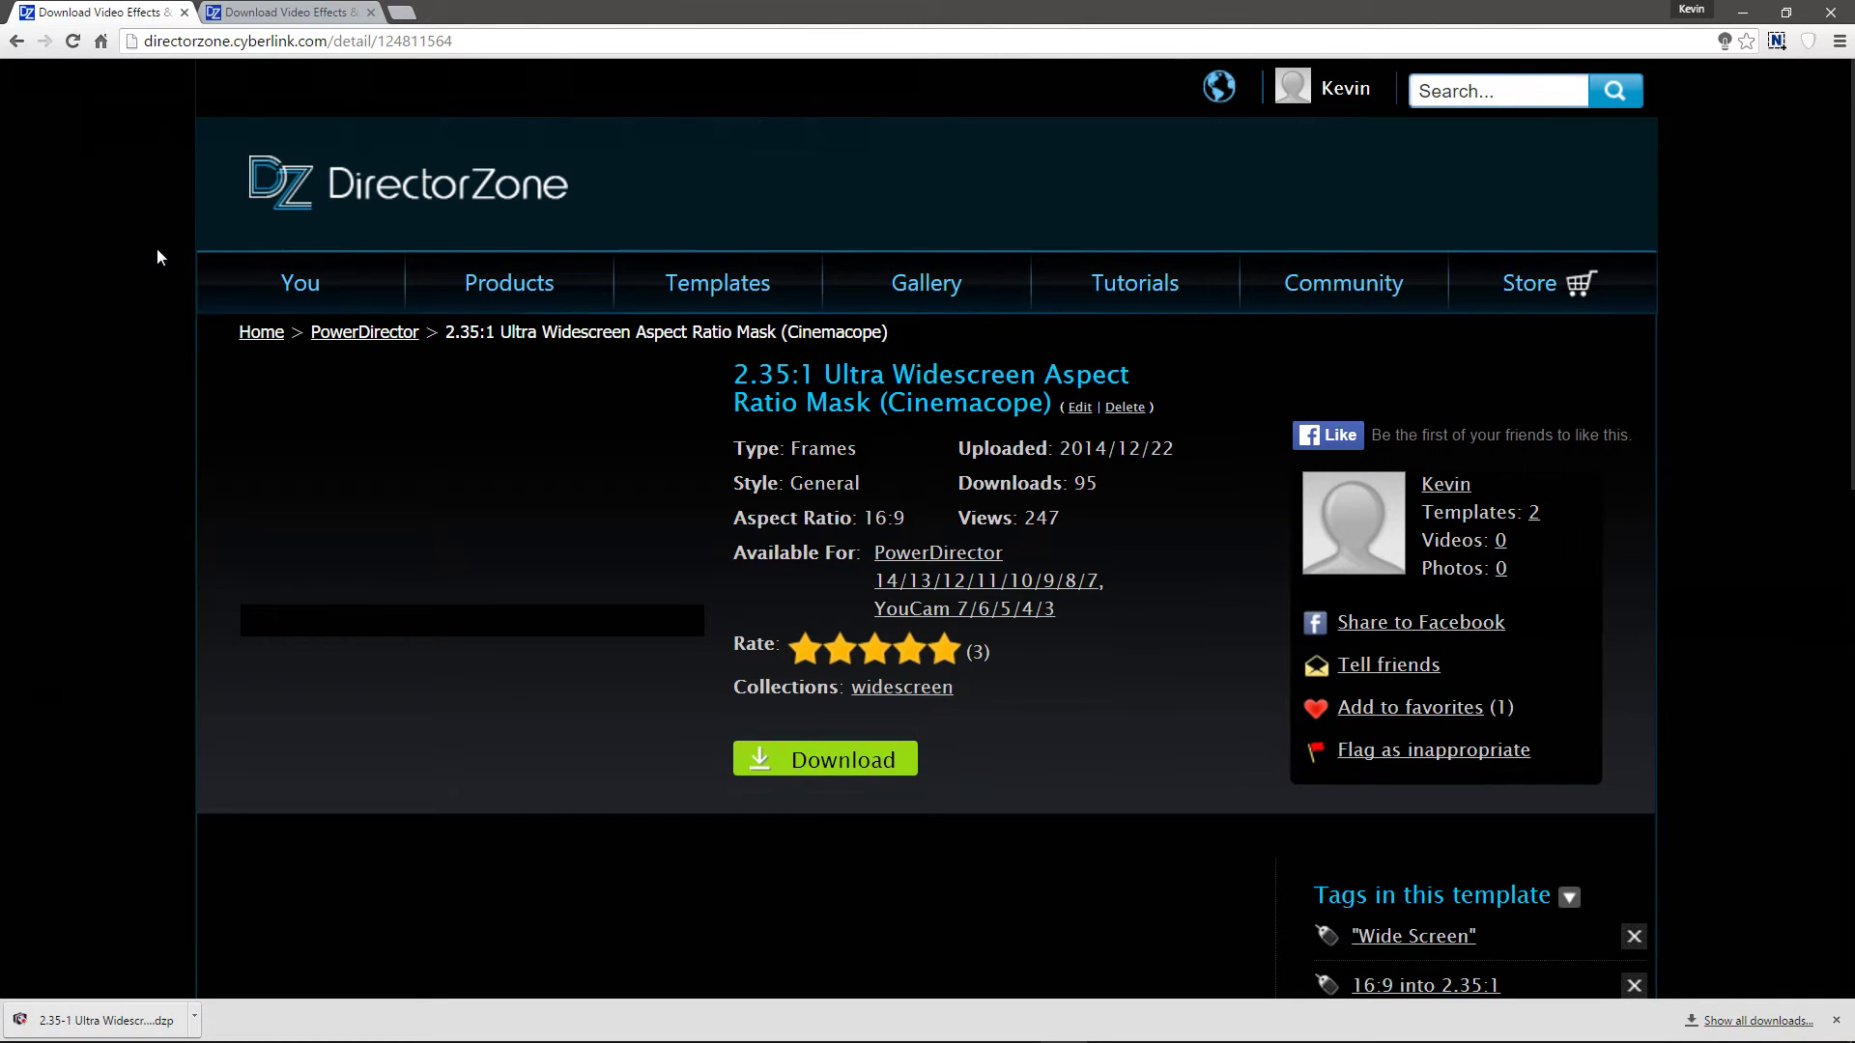
- Review the mask template page and compare the 16:9 and 4:3 Cinemascope tabs, ending on 4:3
scroll(1, 416, down, 7)
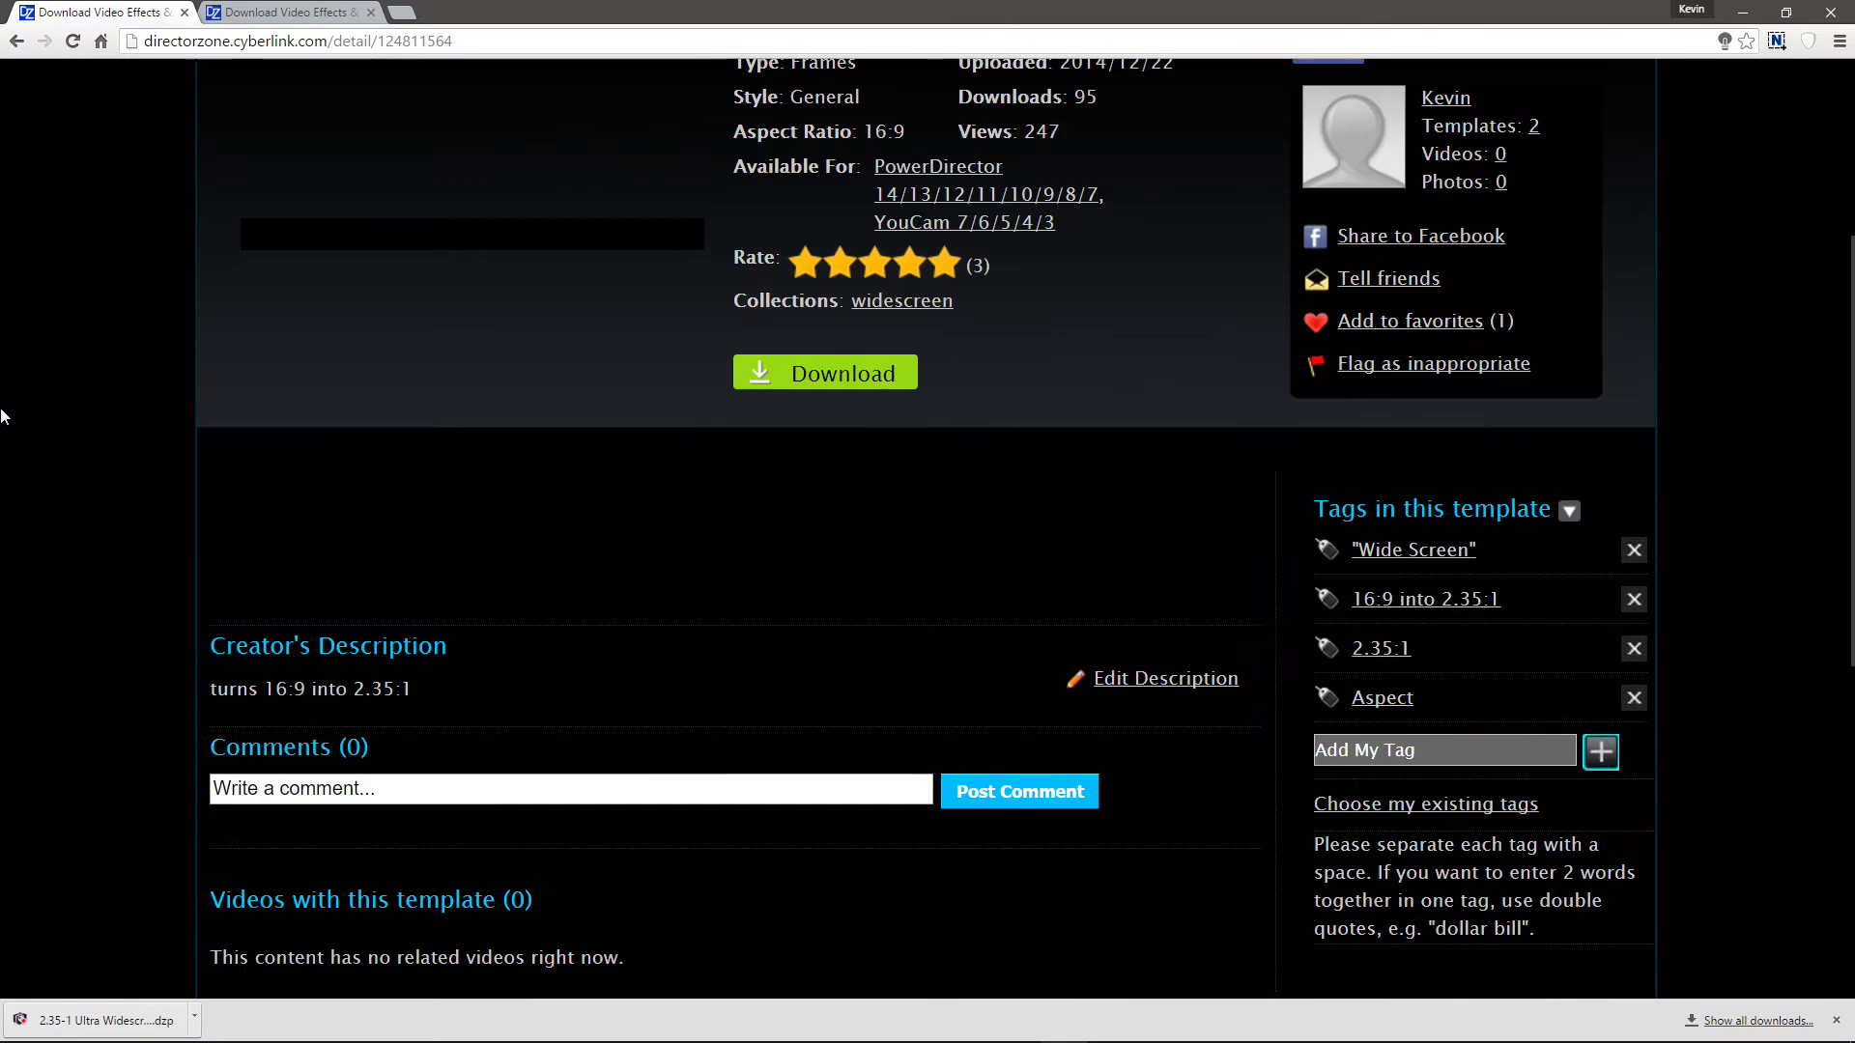
scroll(1, 416, up, 8)
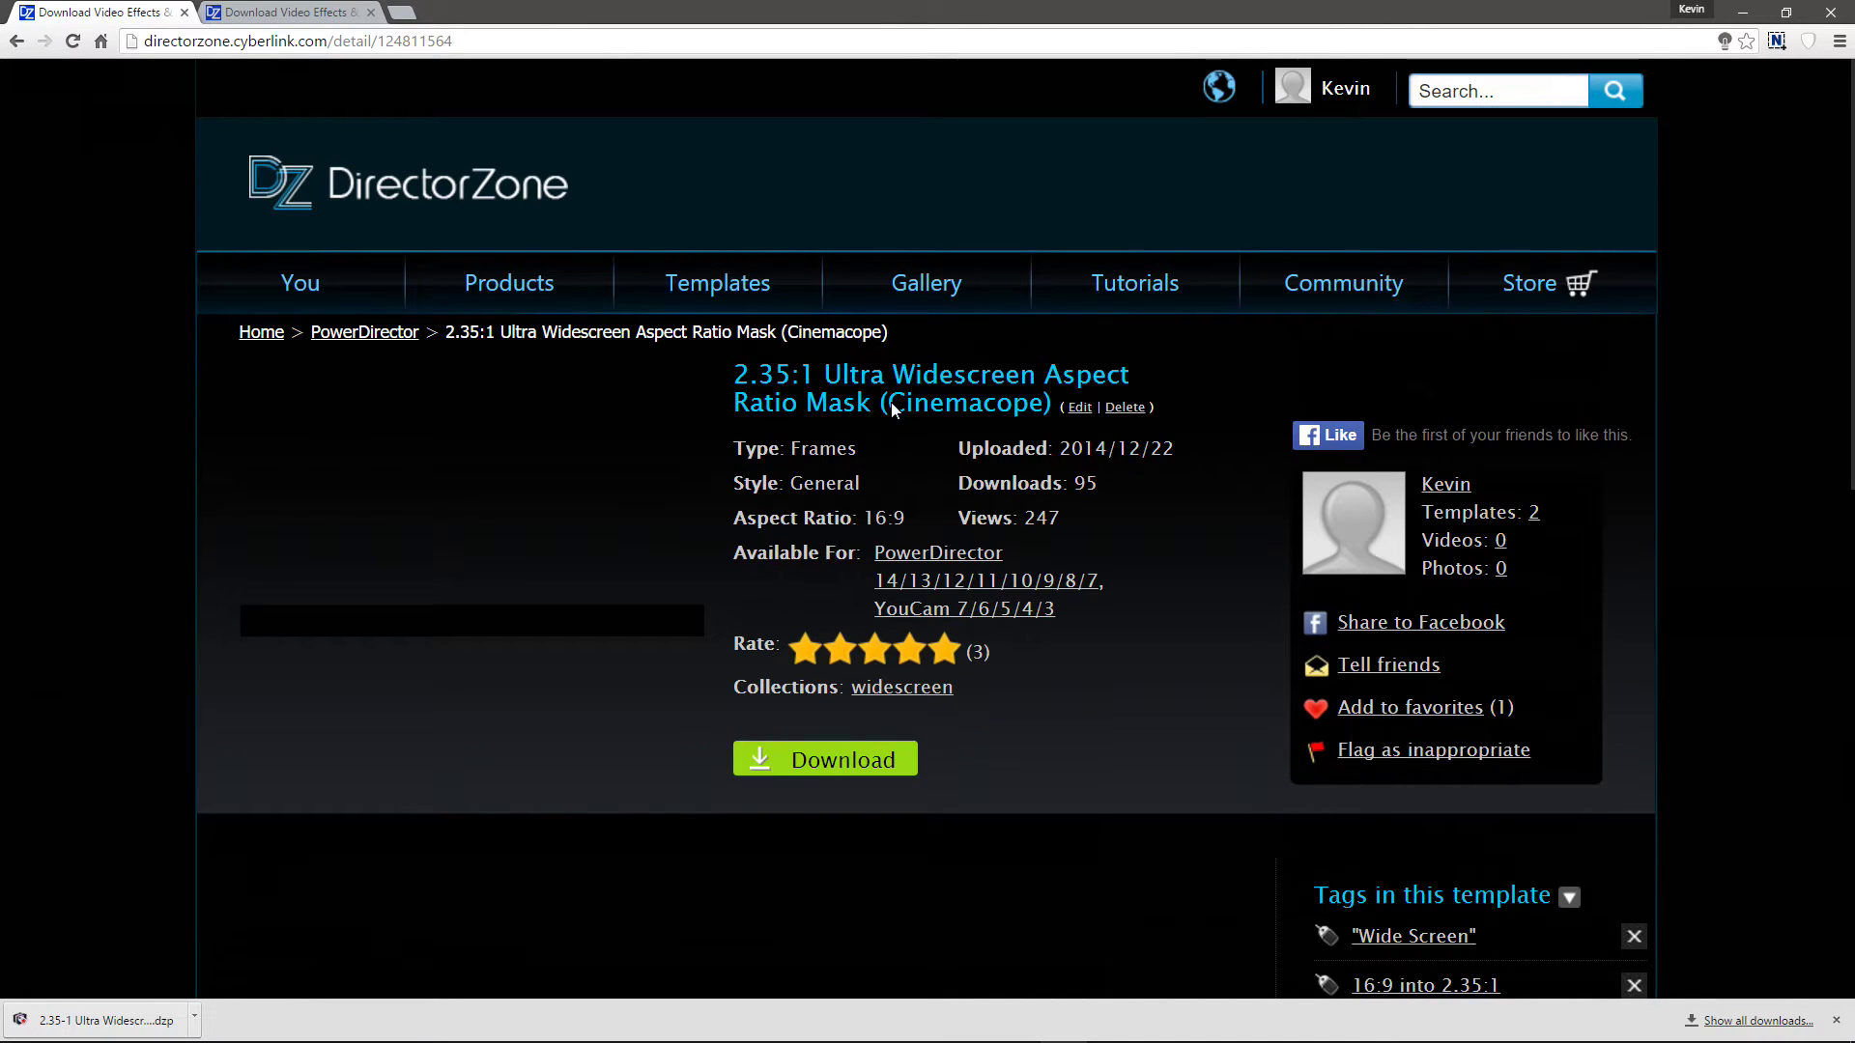
click(246, 11)
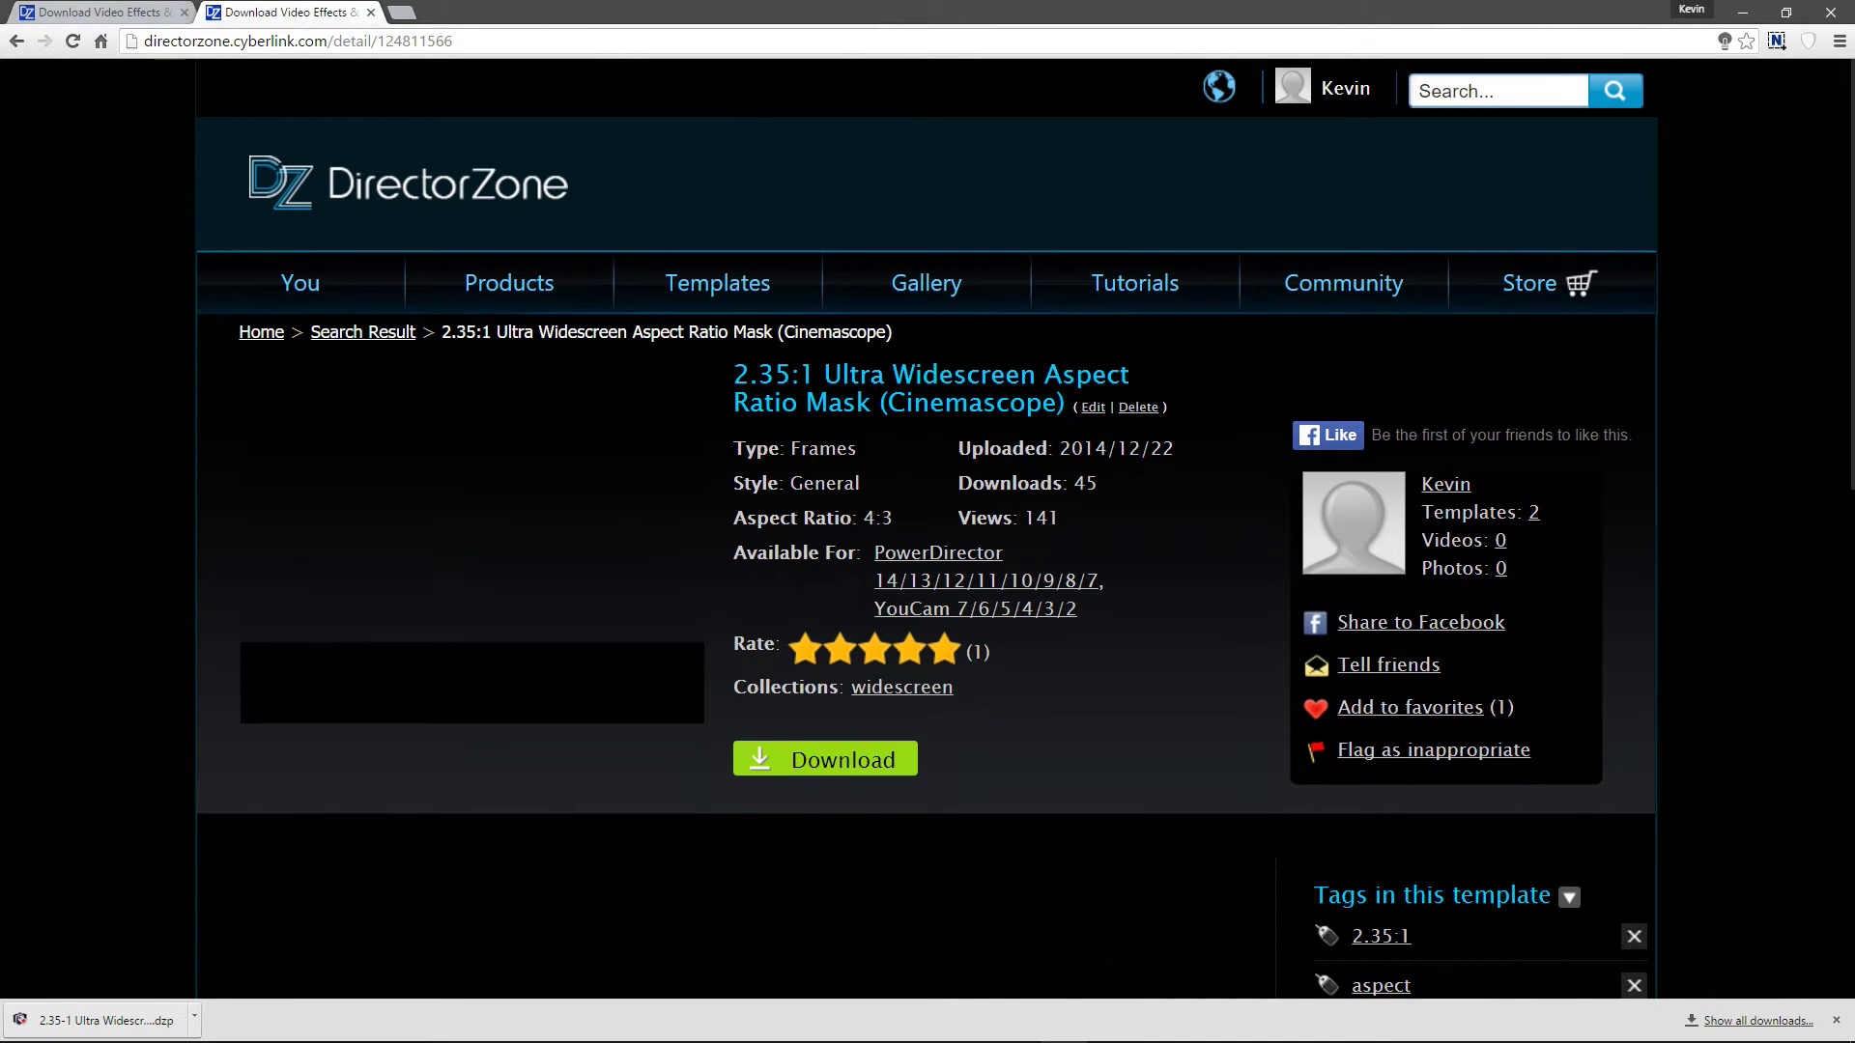
click(106, 11)
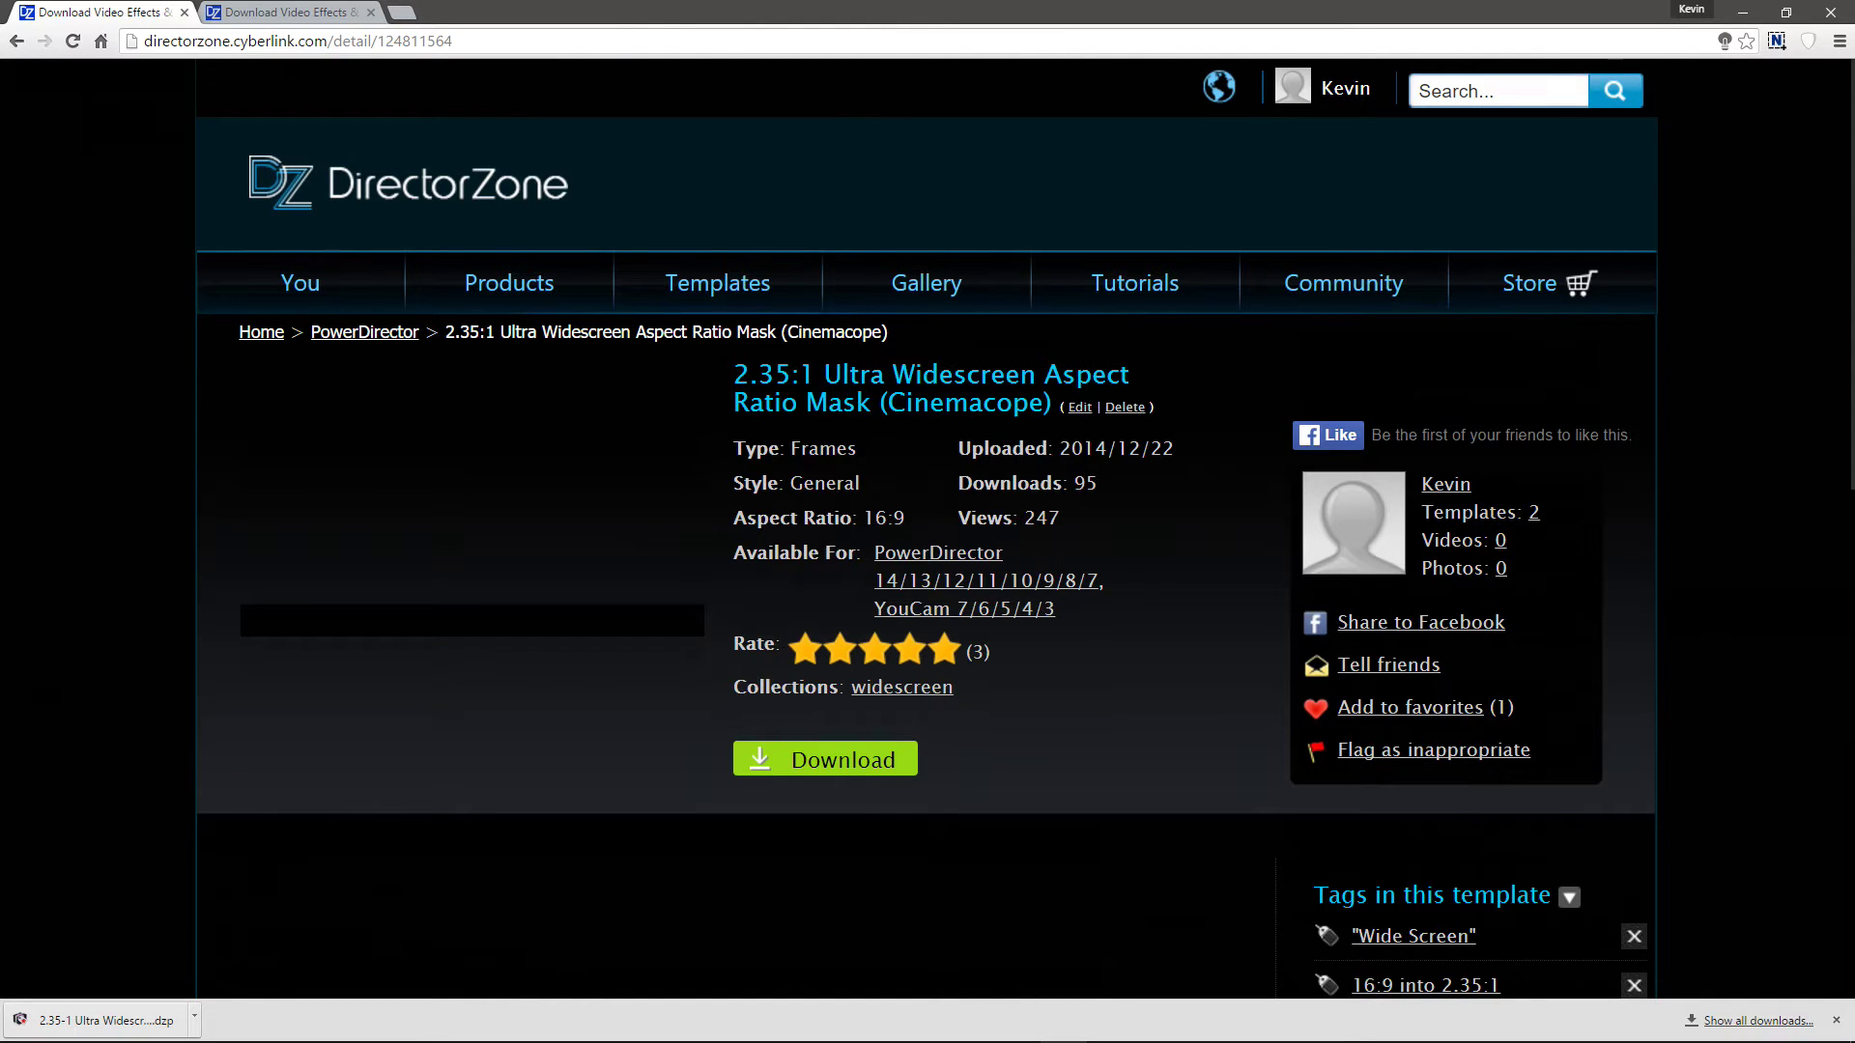
key(ctrl+Tab)
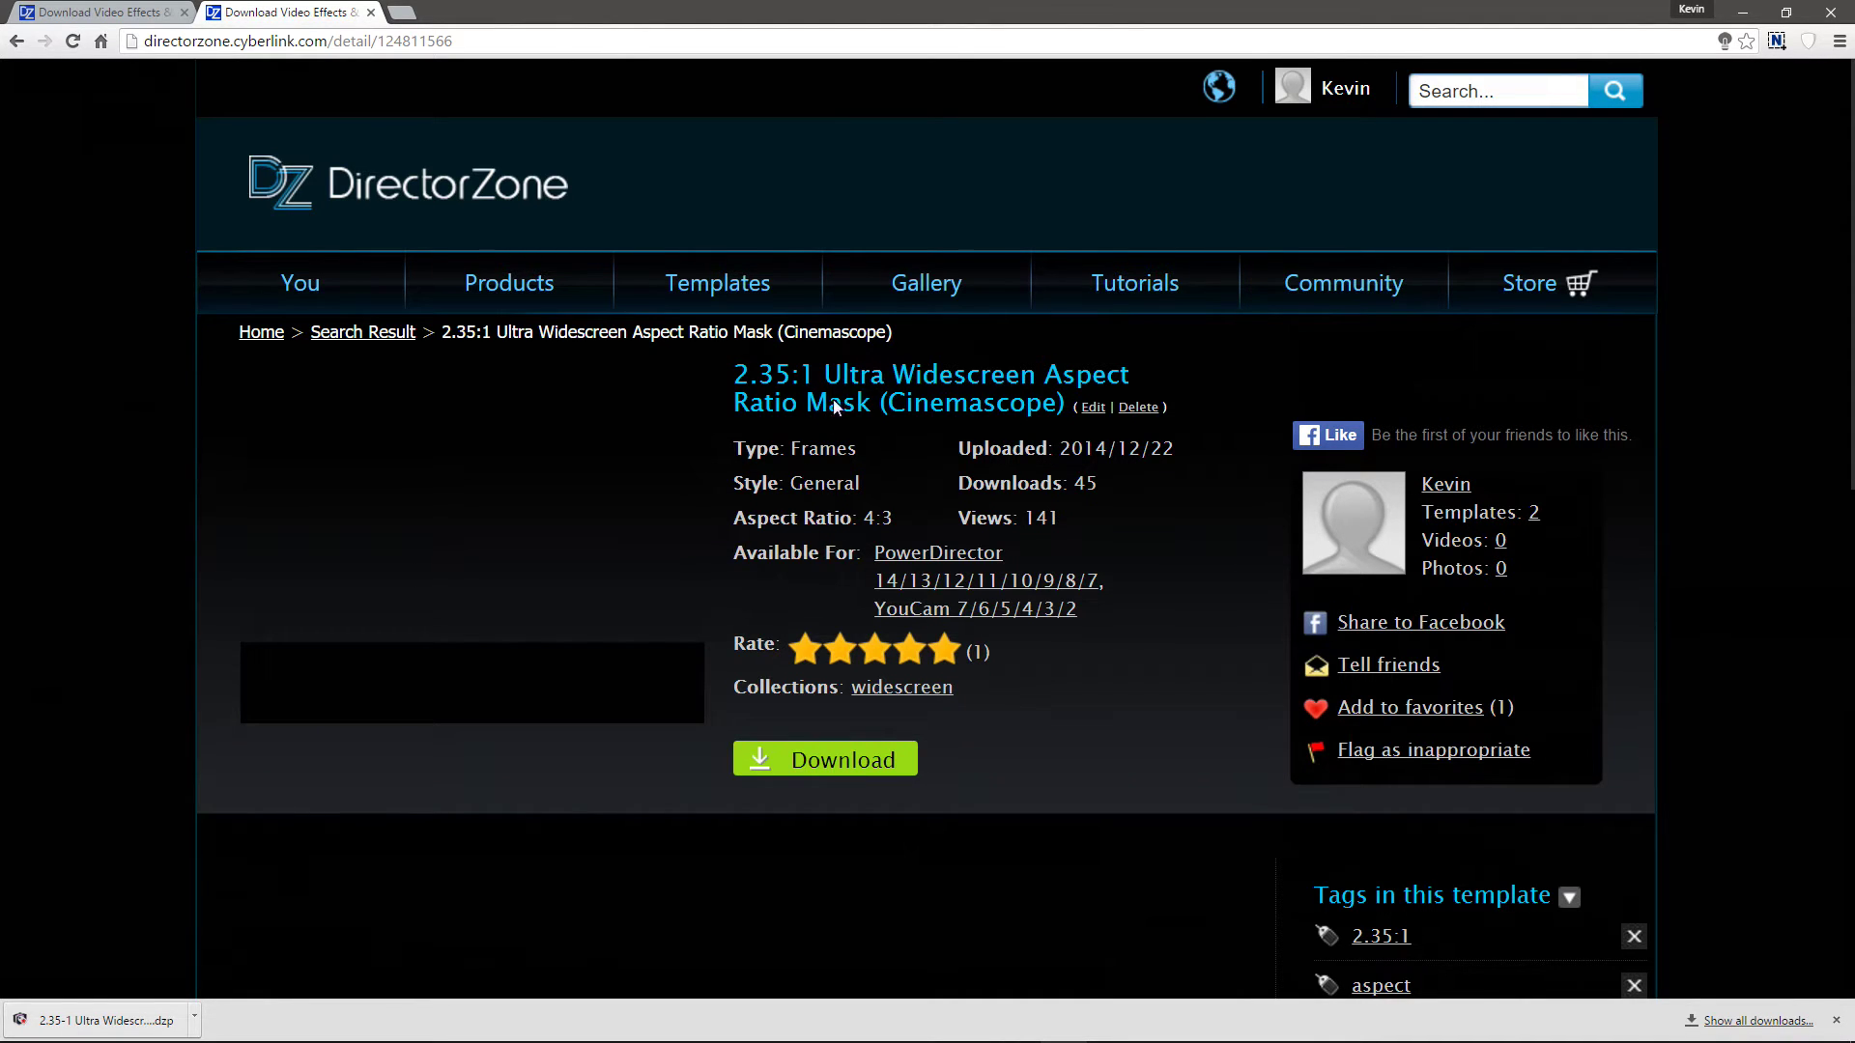
- Download the 4:3 Cinemascope mask template and show its .dzp file in the Downloads folder
click(831, 778)
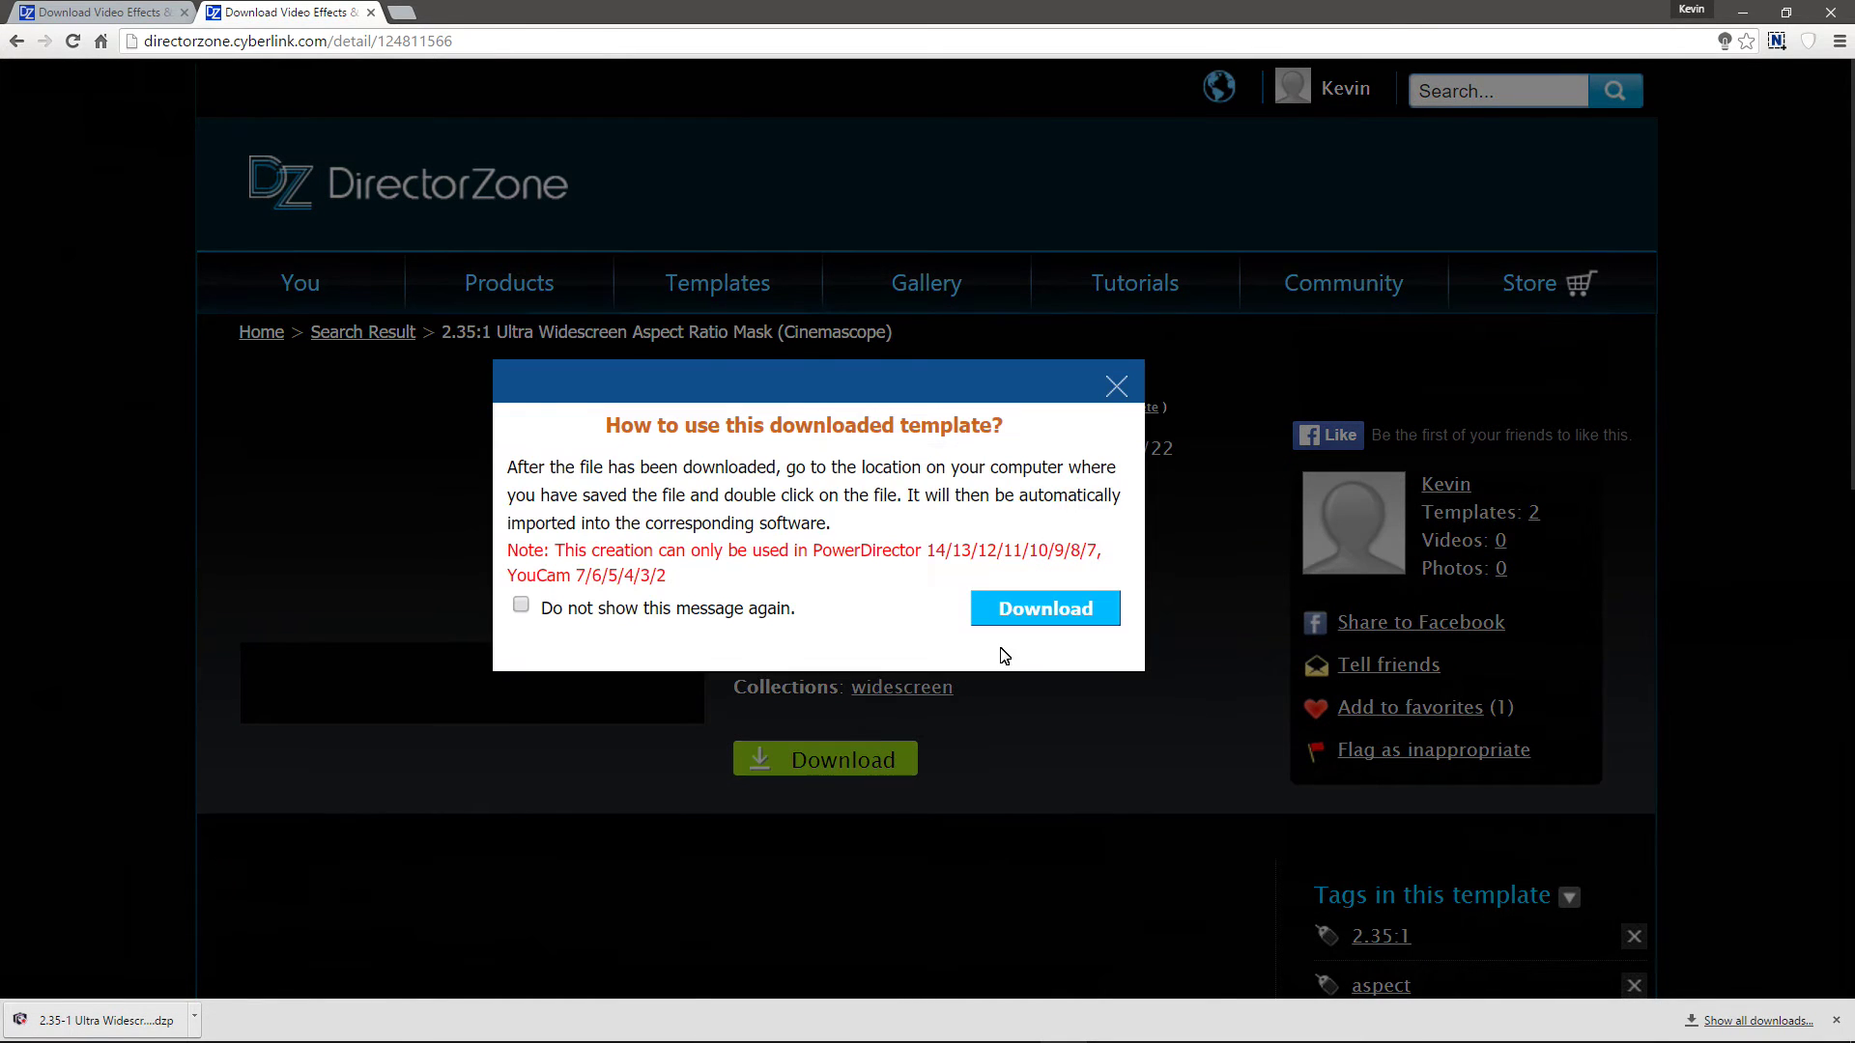
click(1063, 612)
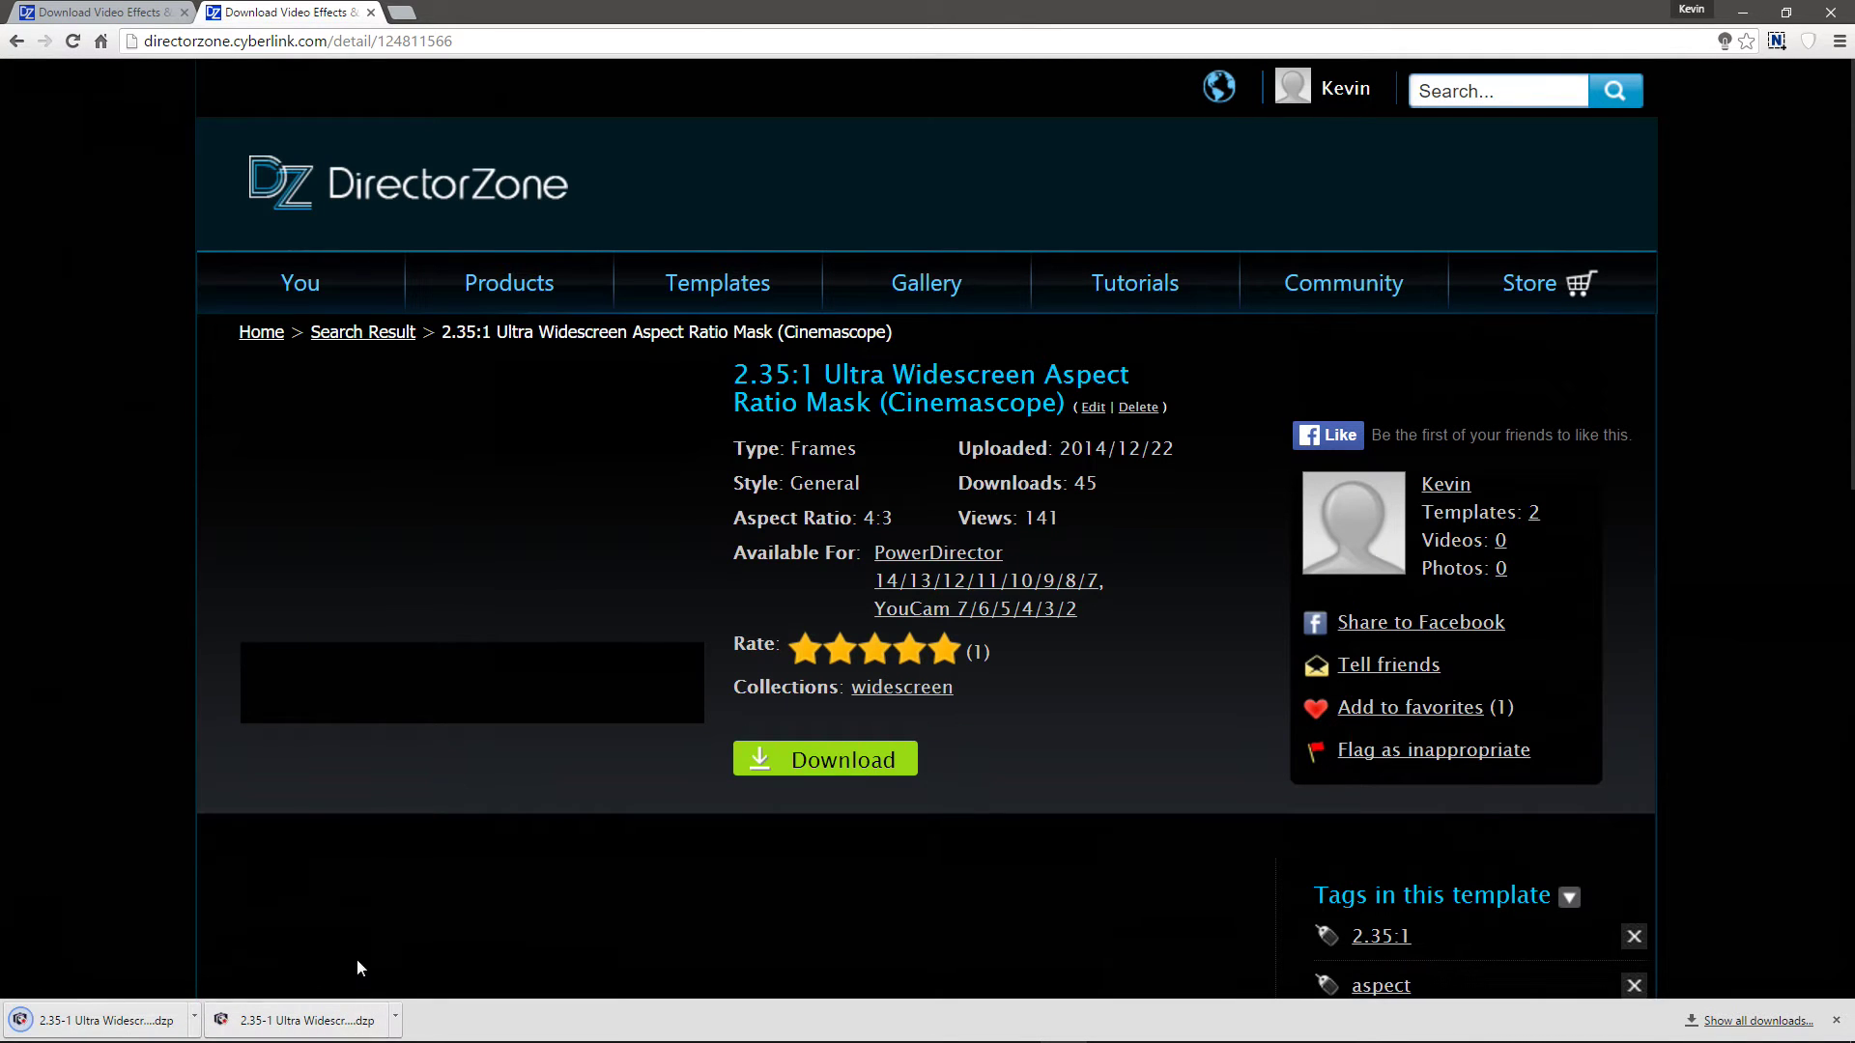
click(1836, 1020)
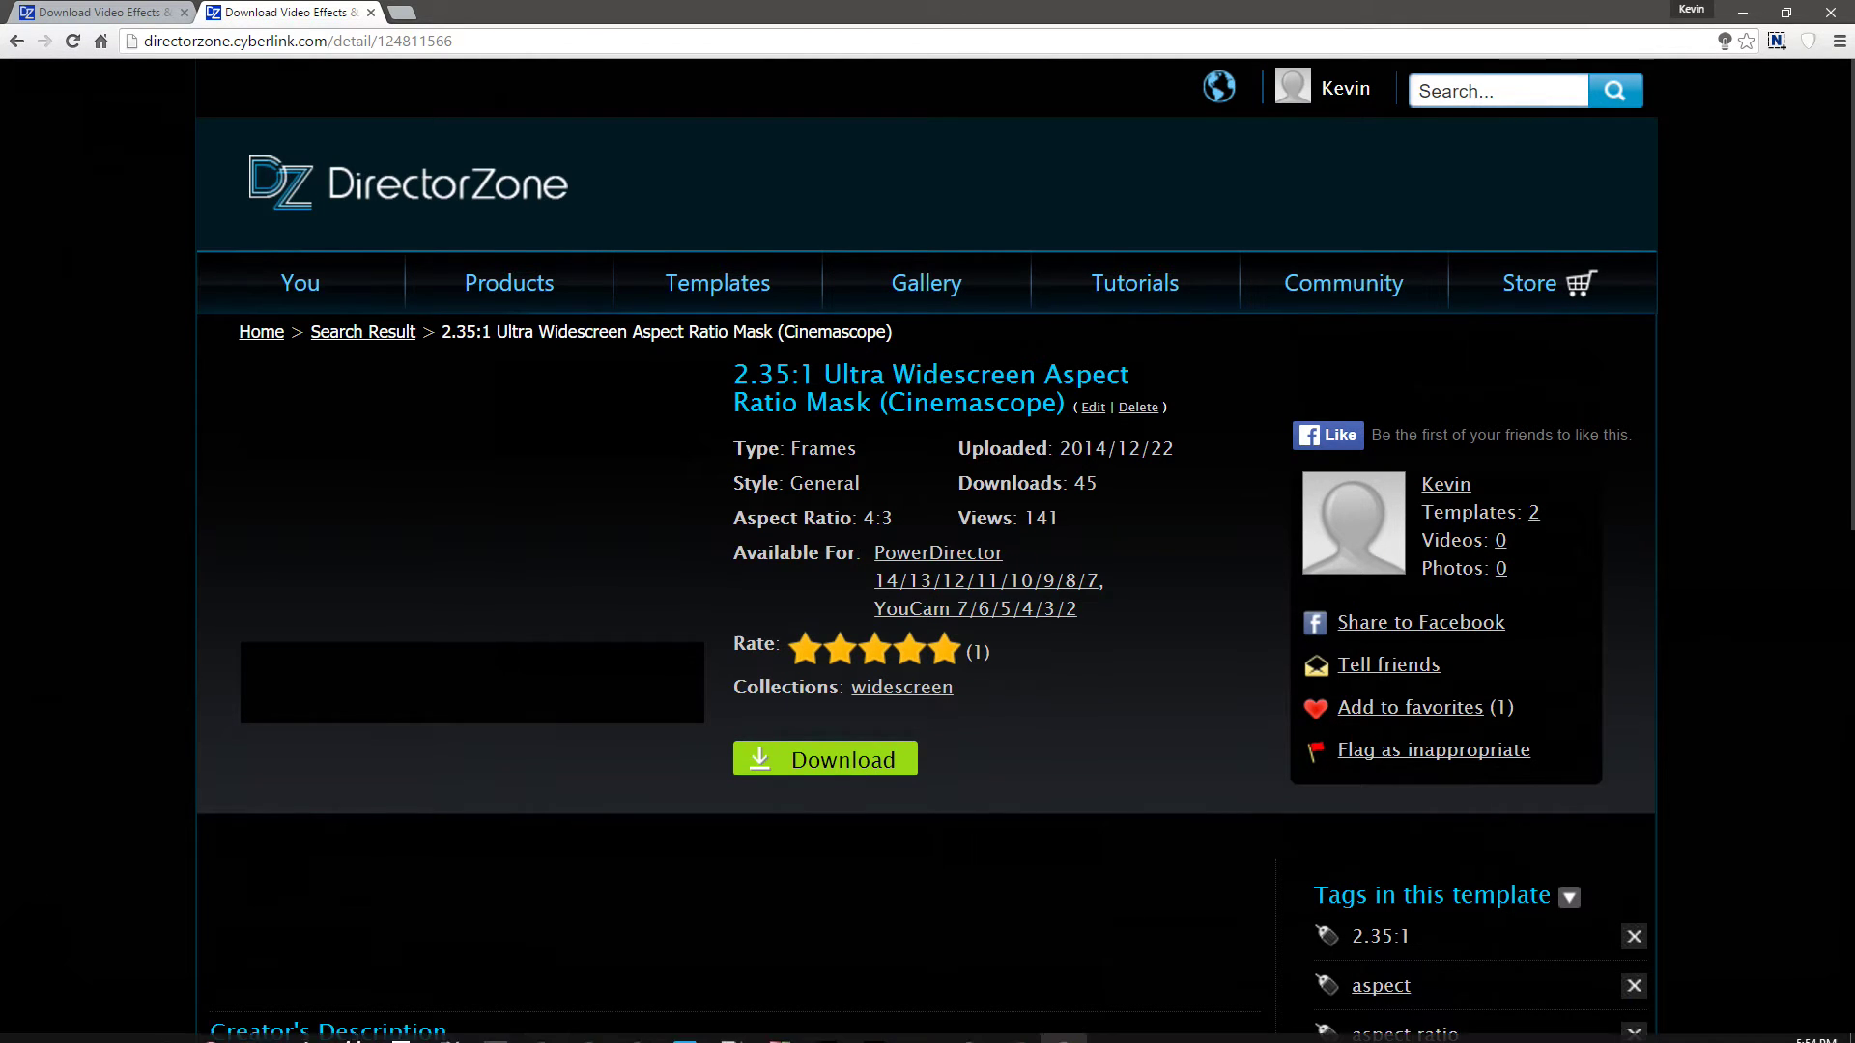
mouse_move(290, 1024)
click(290, 964)
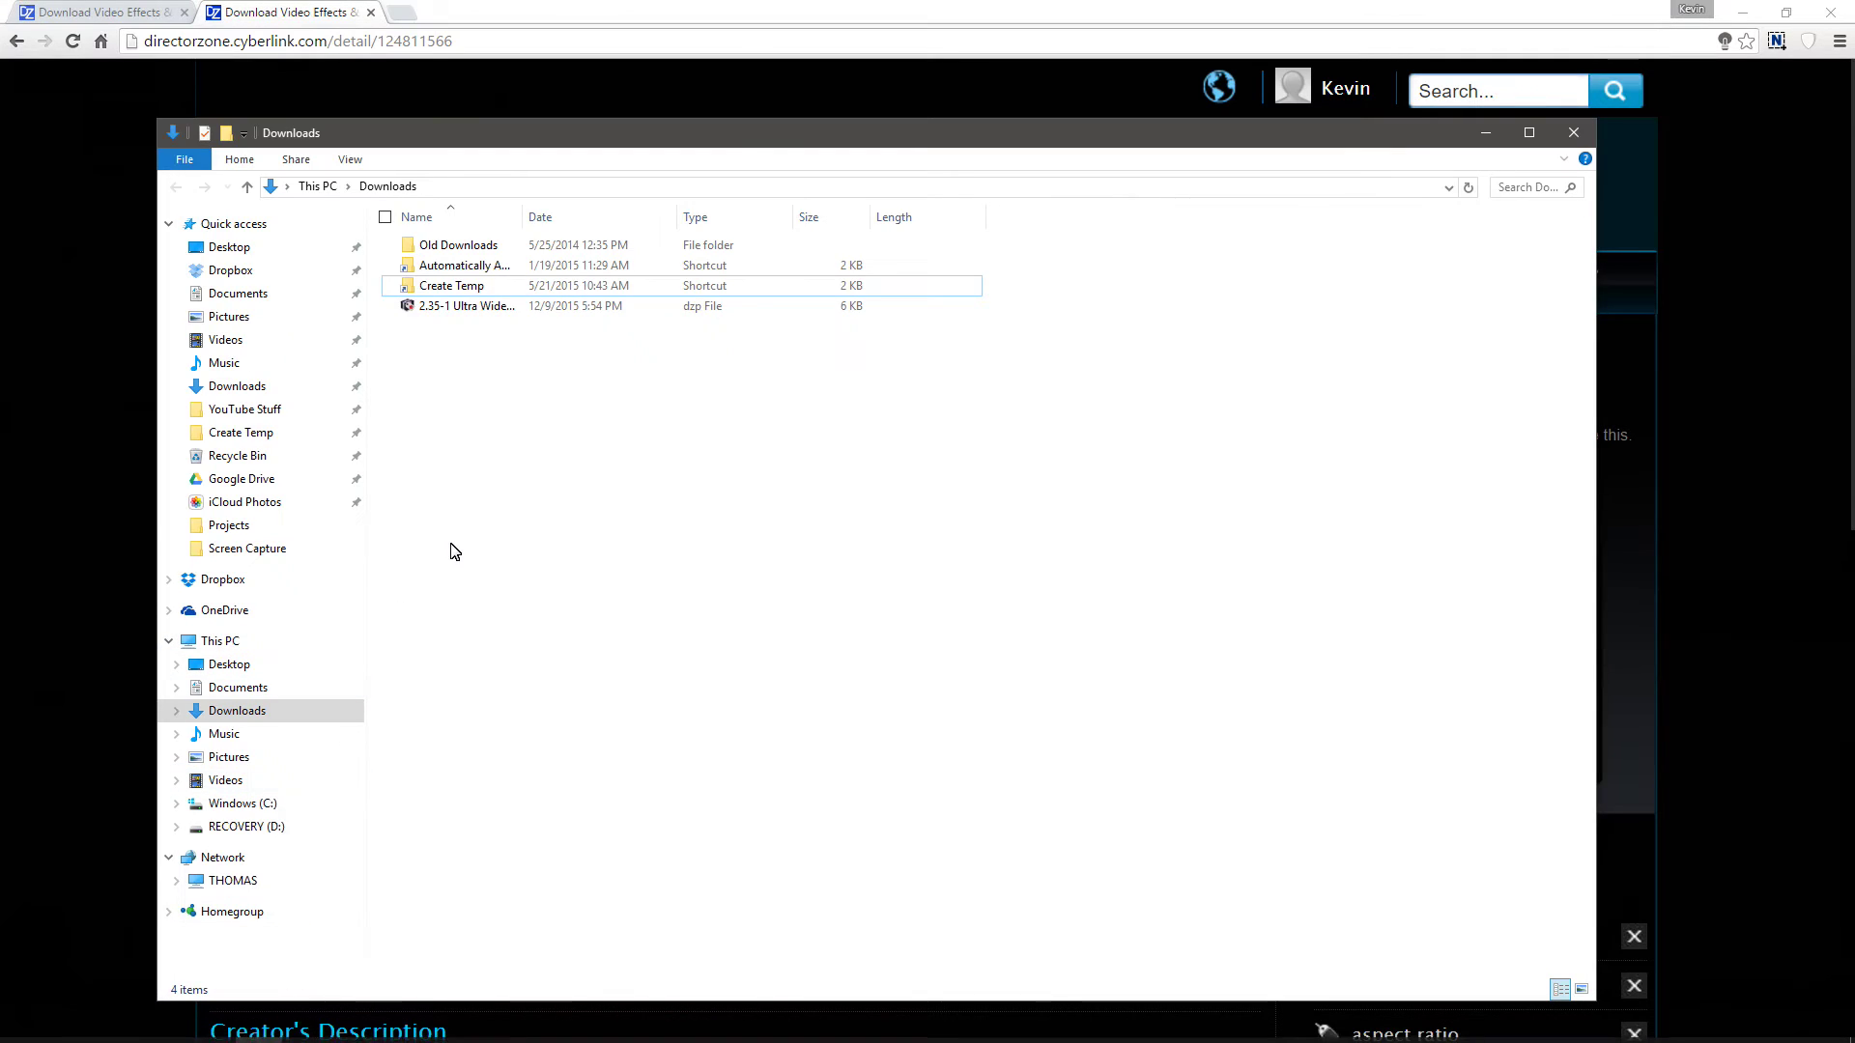
- Install the downloaded 2.35-1 .dzp mask file as a PowerDirector PiP template
click(467, 307)
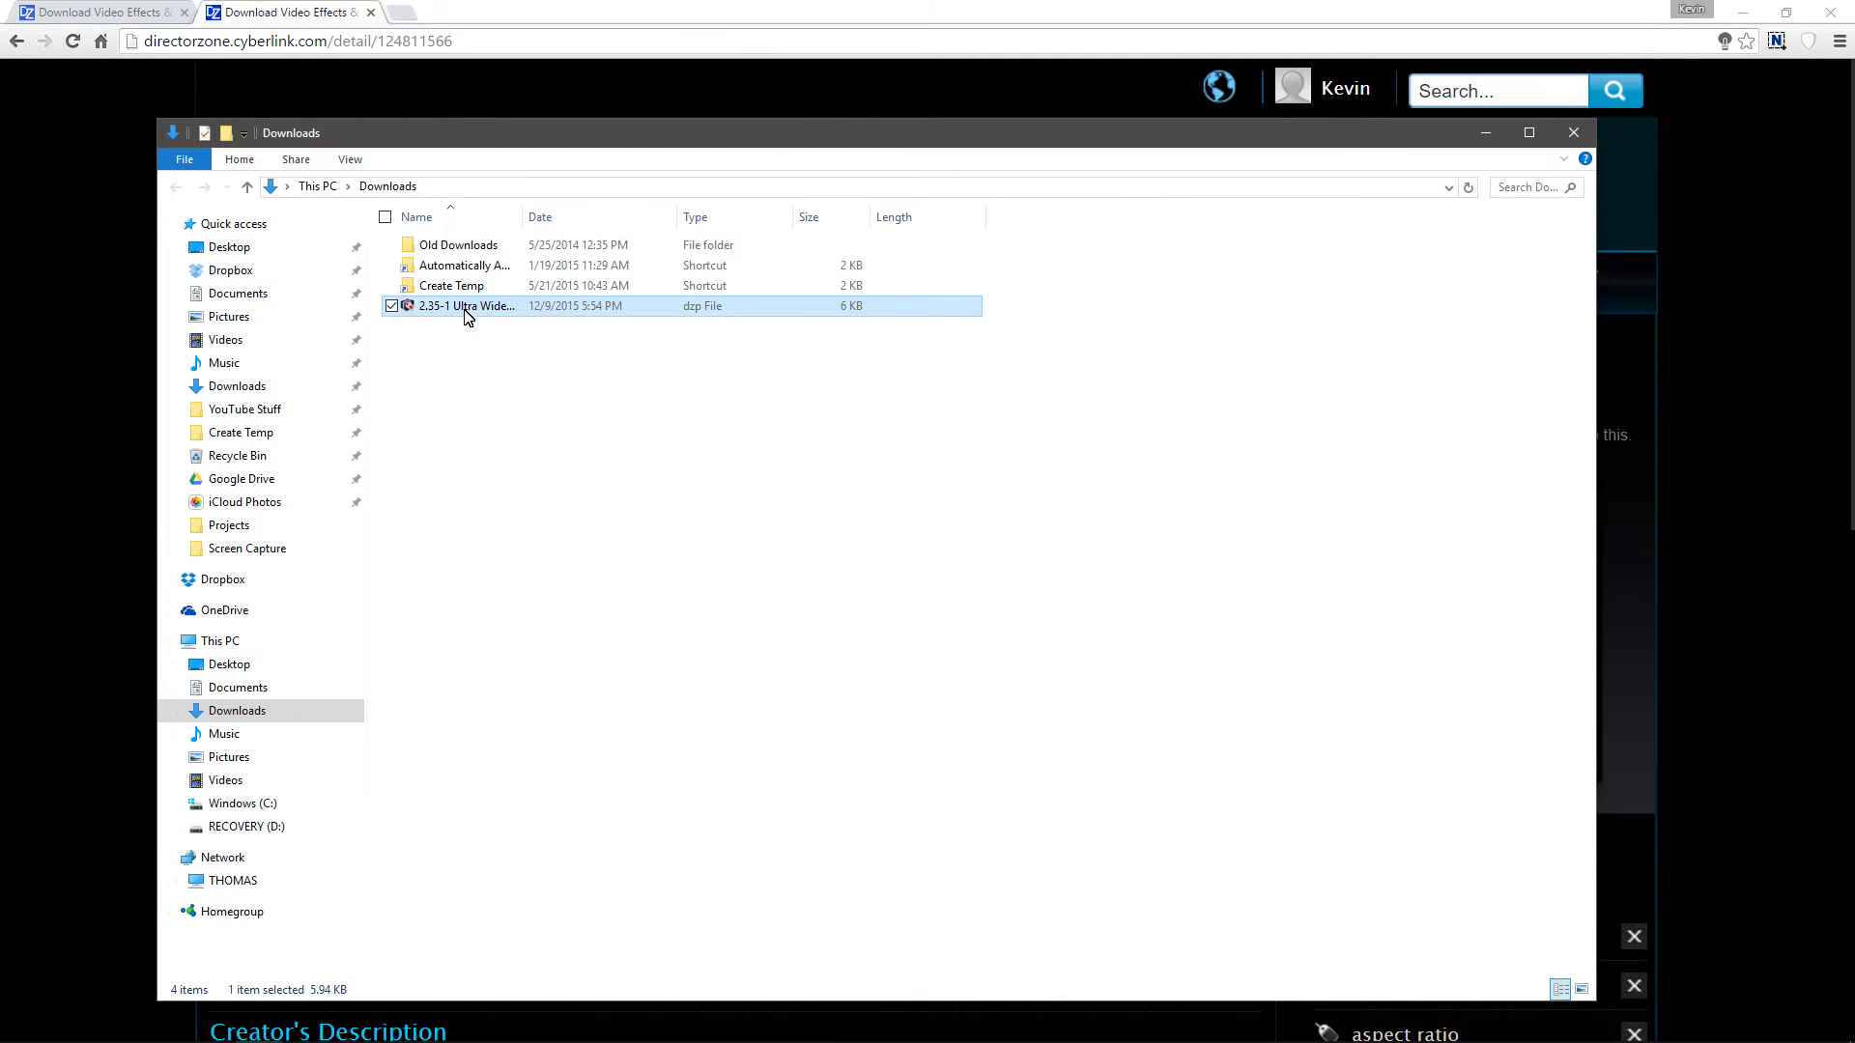
click(473, 366)
click(484, 314)
double_click(484, 307)
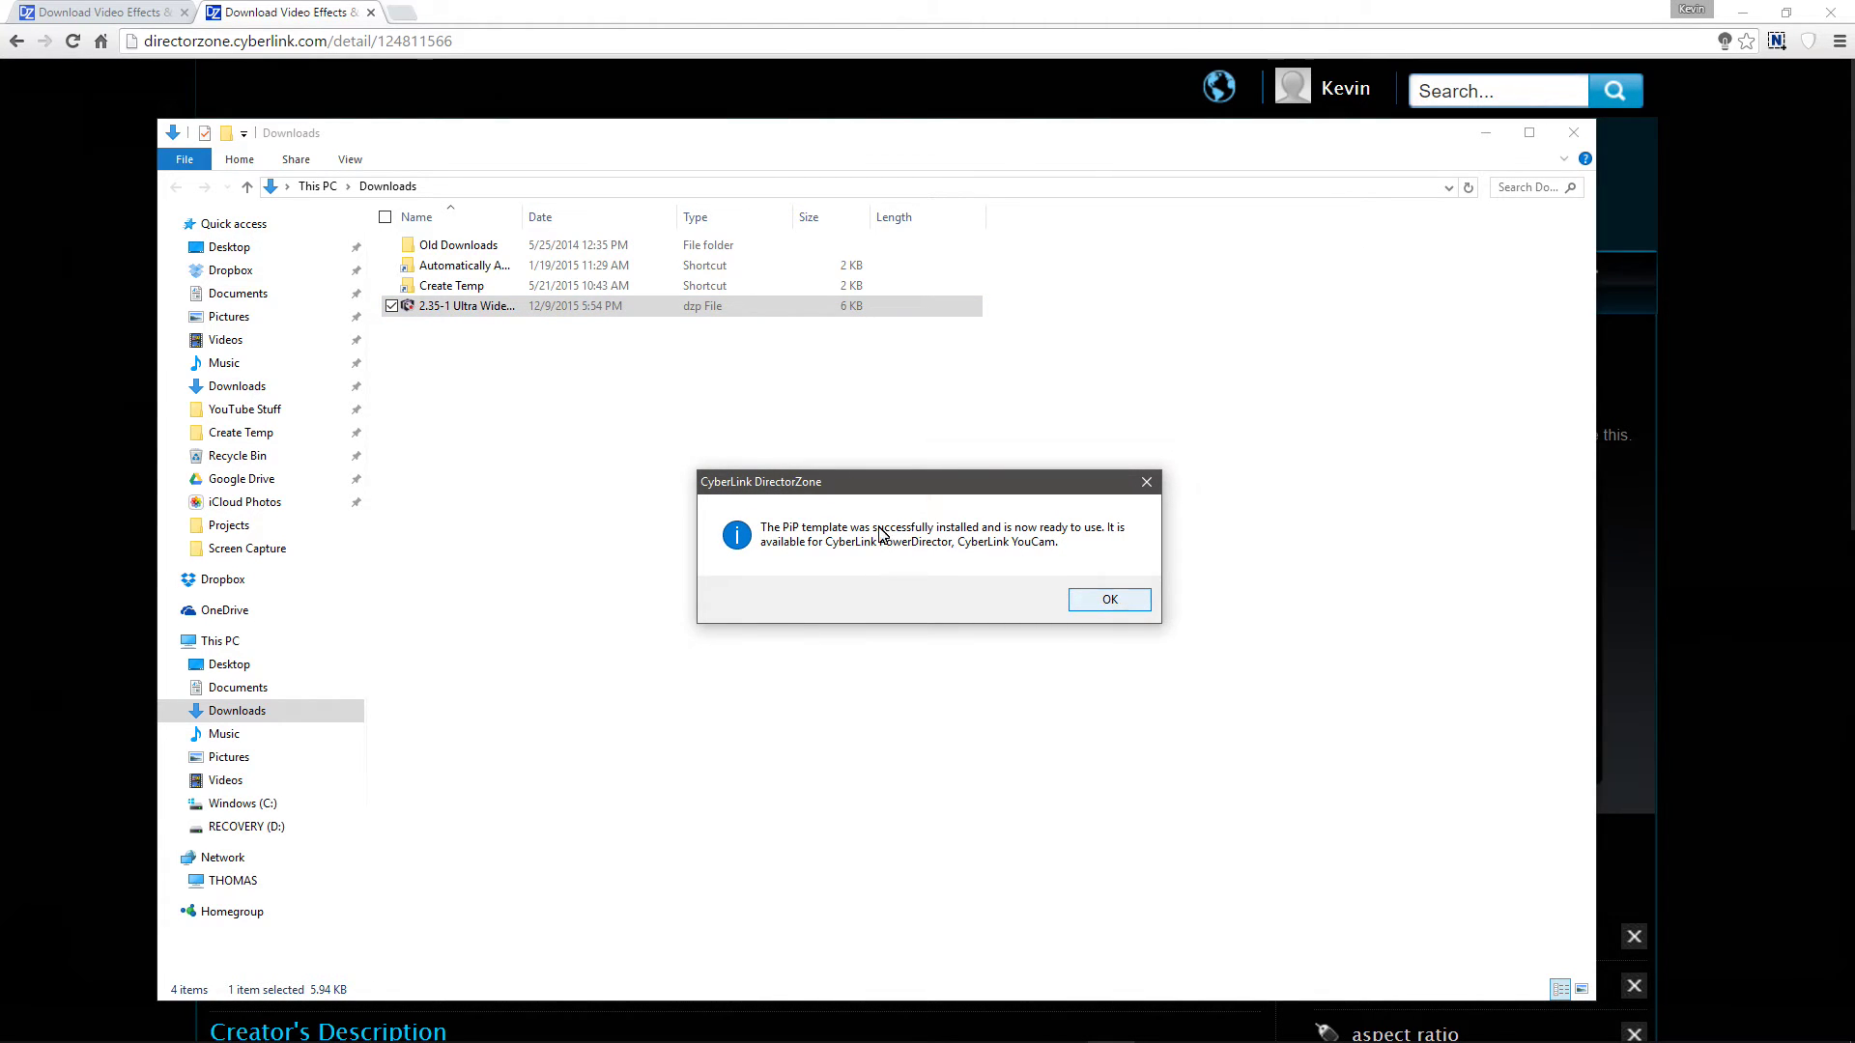
click(1081, 608)
- Delete the installed .dzp file from the Downloads folder
click(518, 360)
click(505, 307)
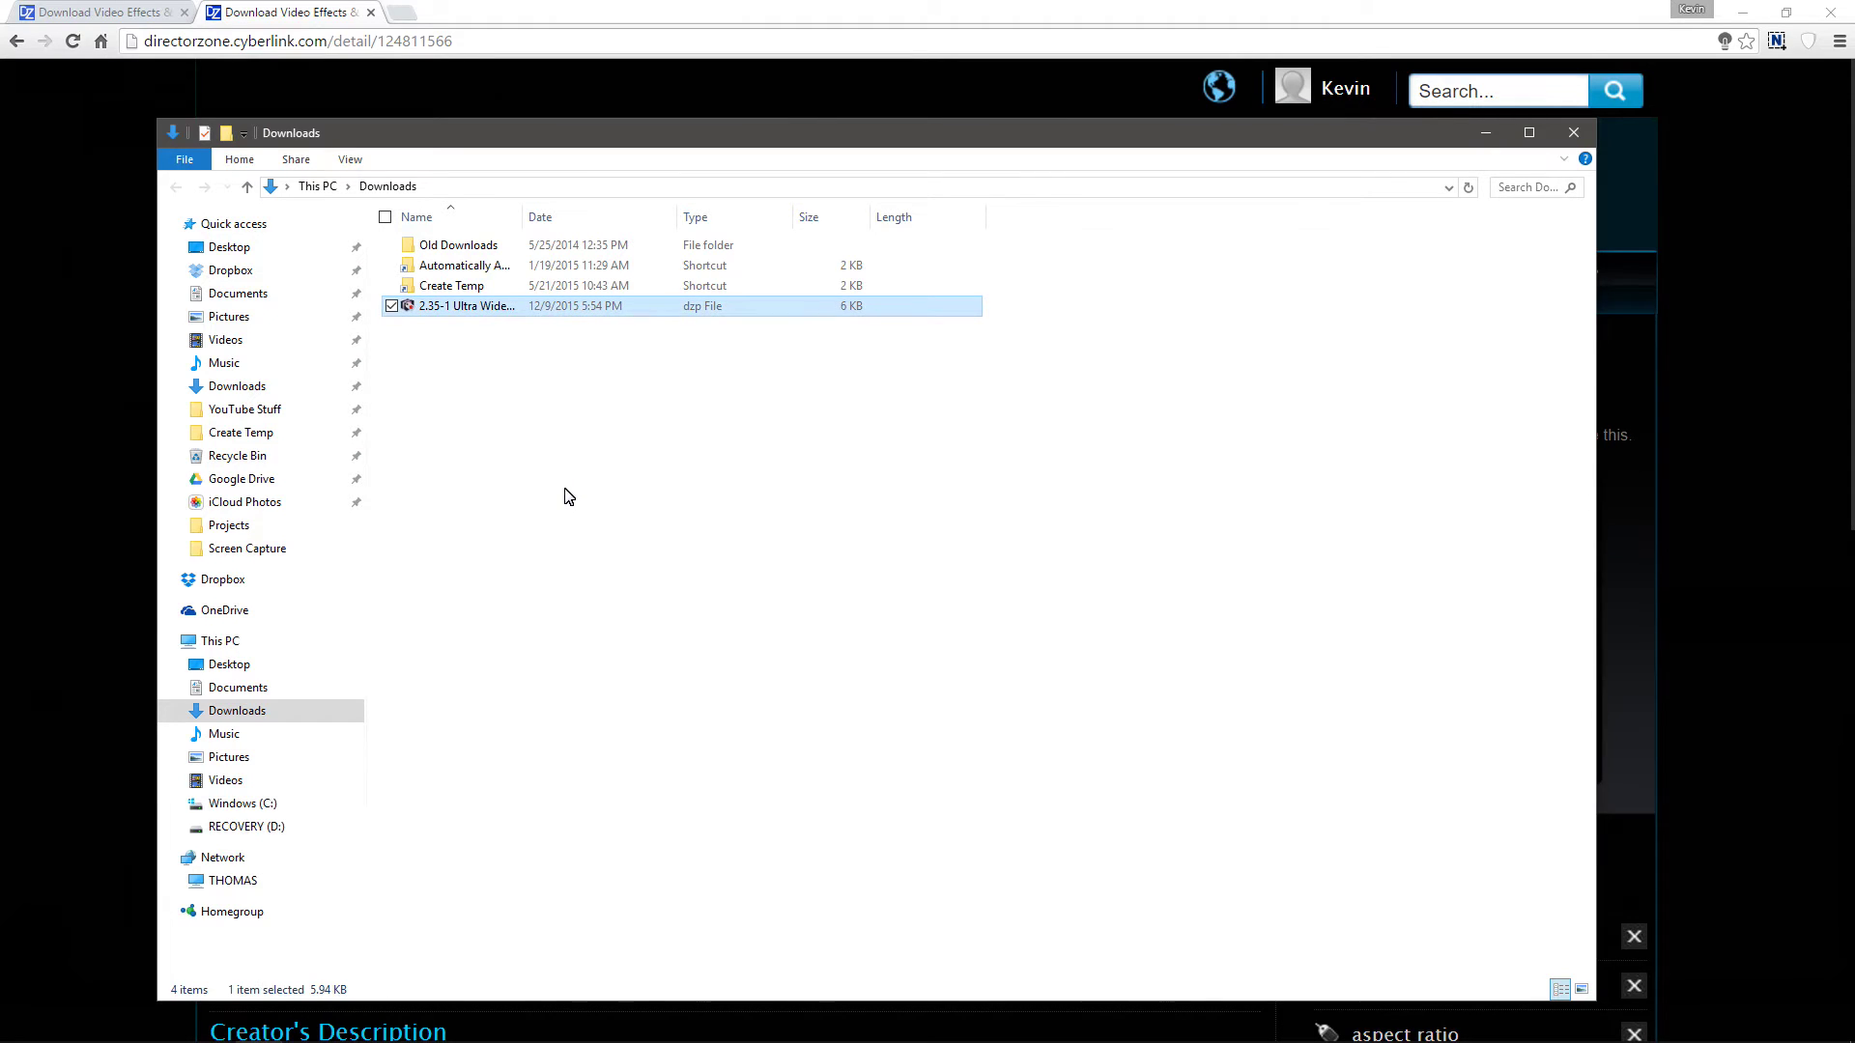
key(Delete)
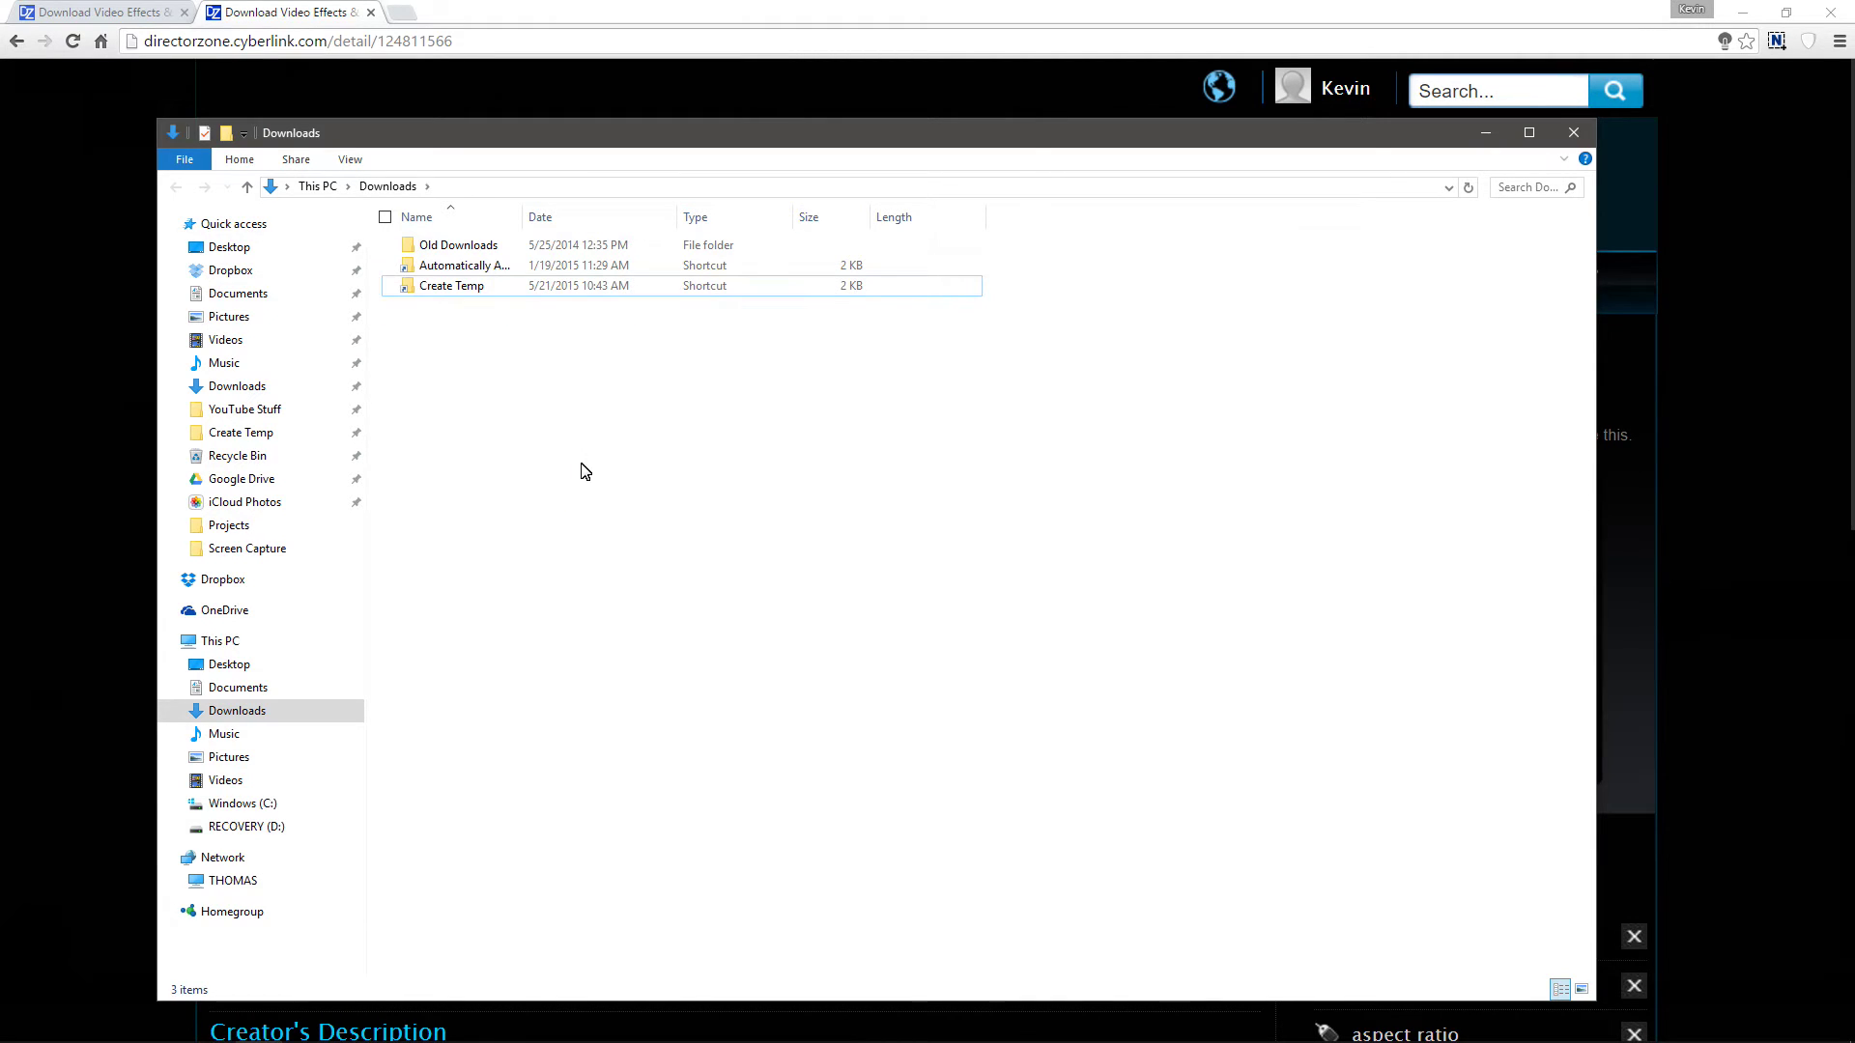
mouse_move(828, 1032)
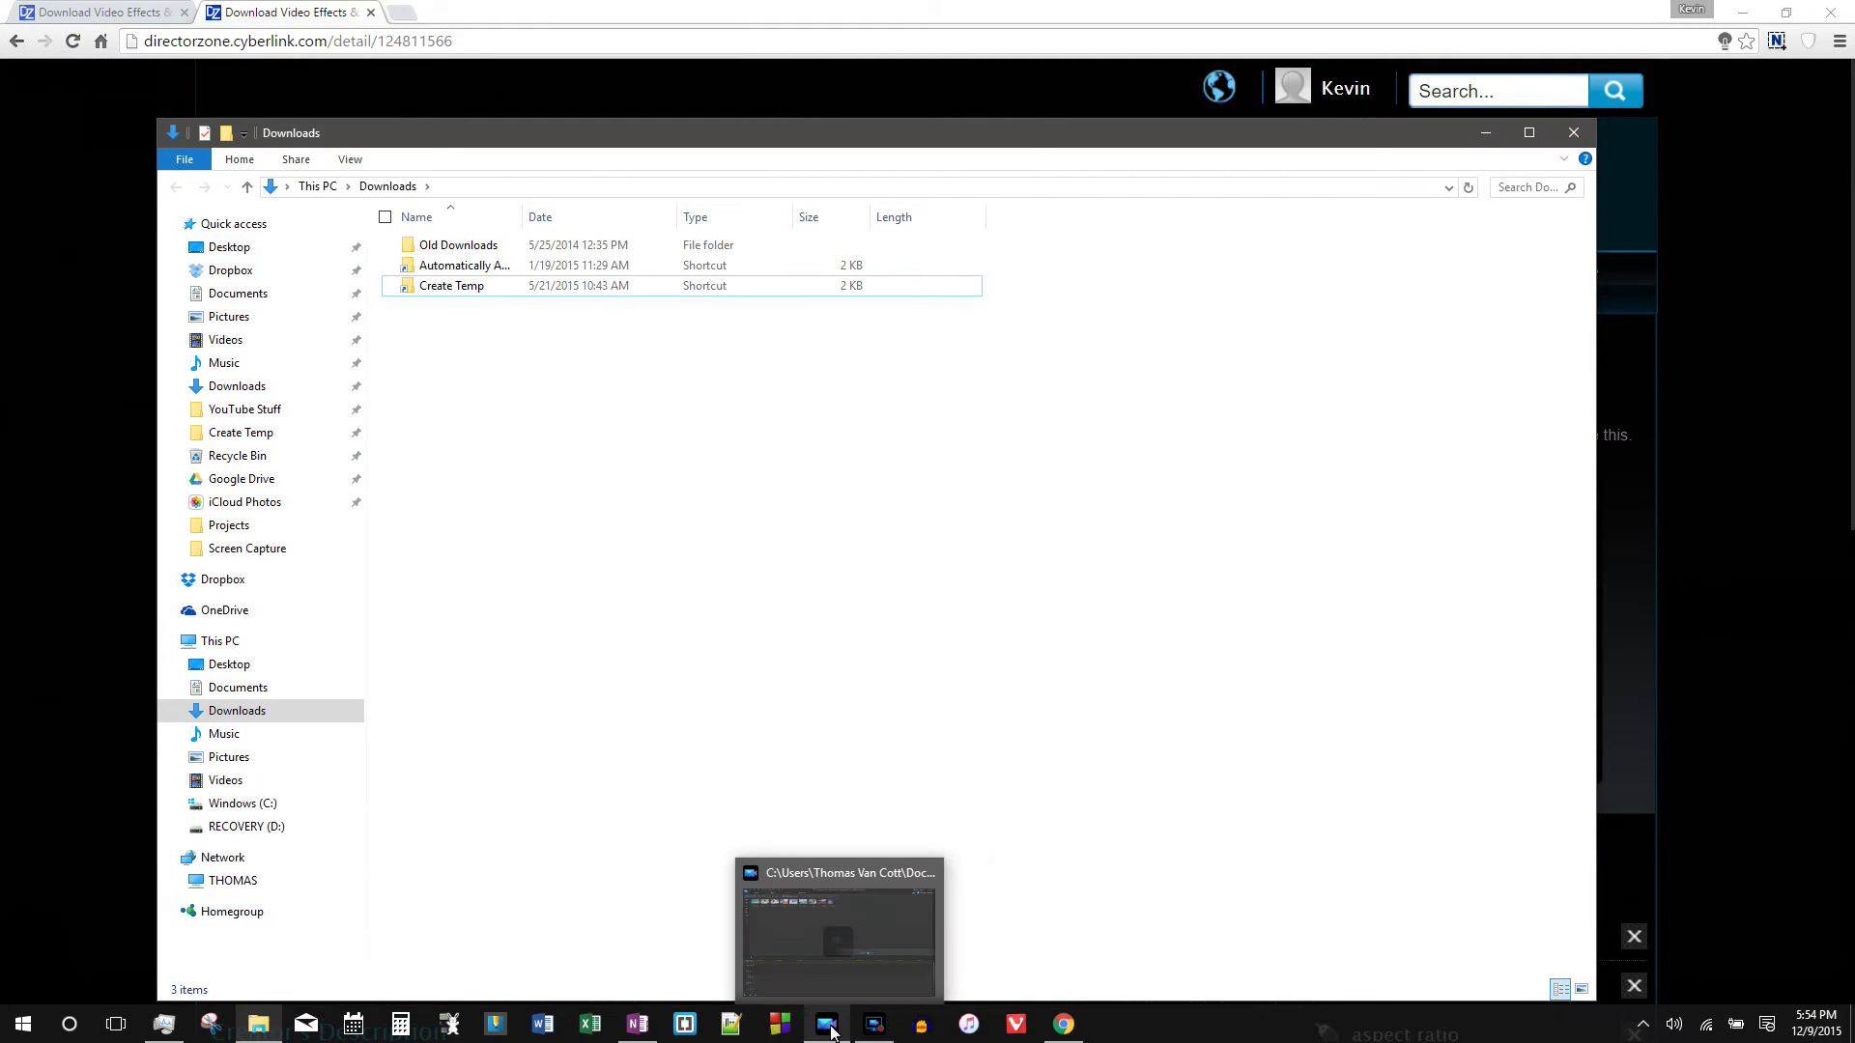
- Place the 2.35:1 mask from the Downloaded PiP Objects at the start of video track 2
click(828, 1031)
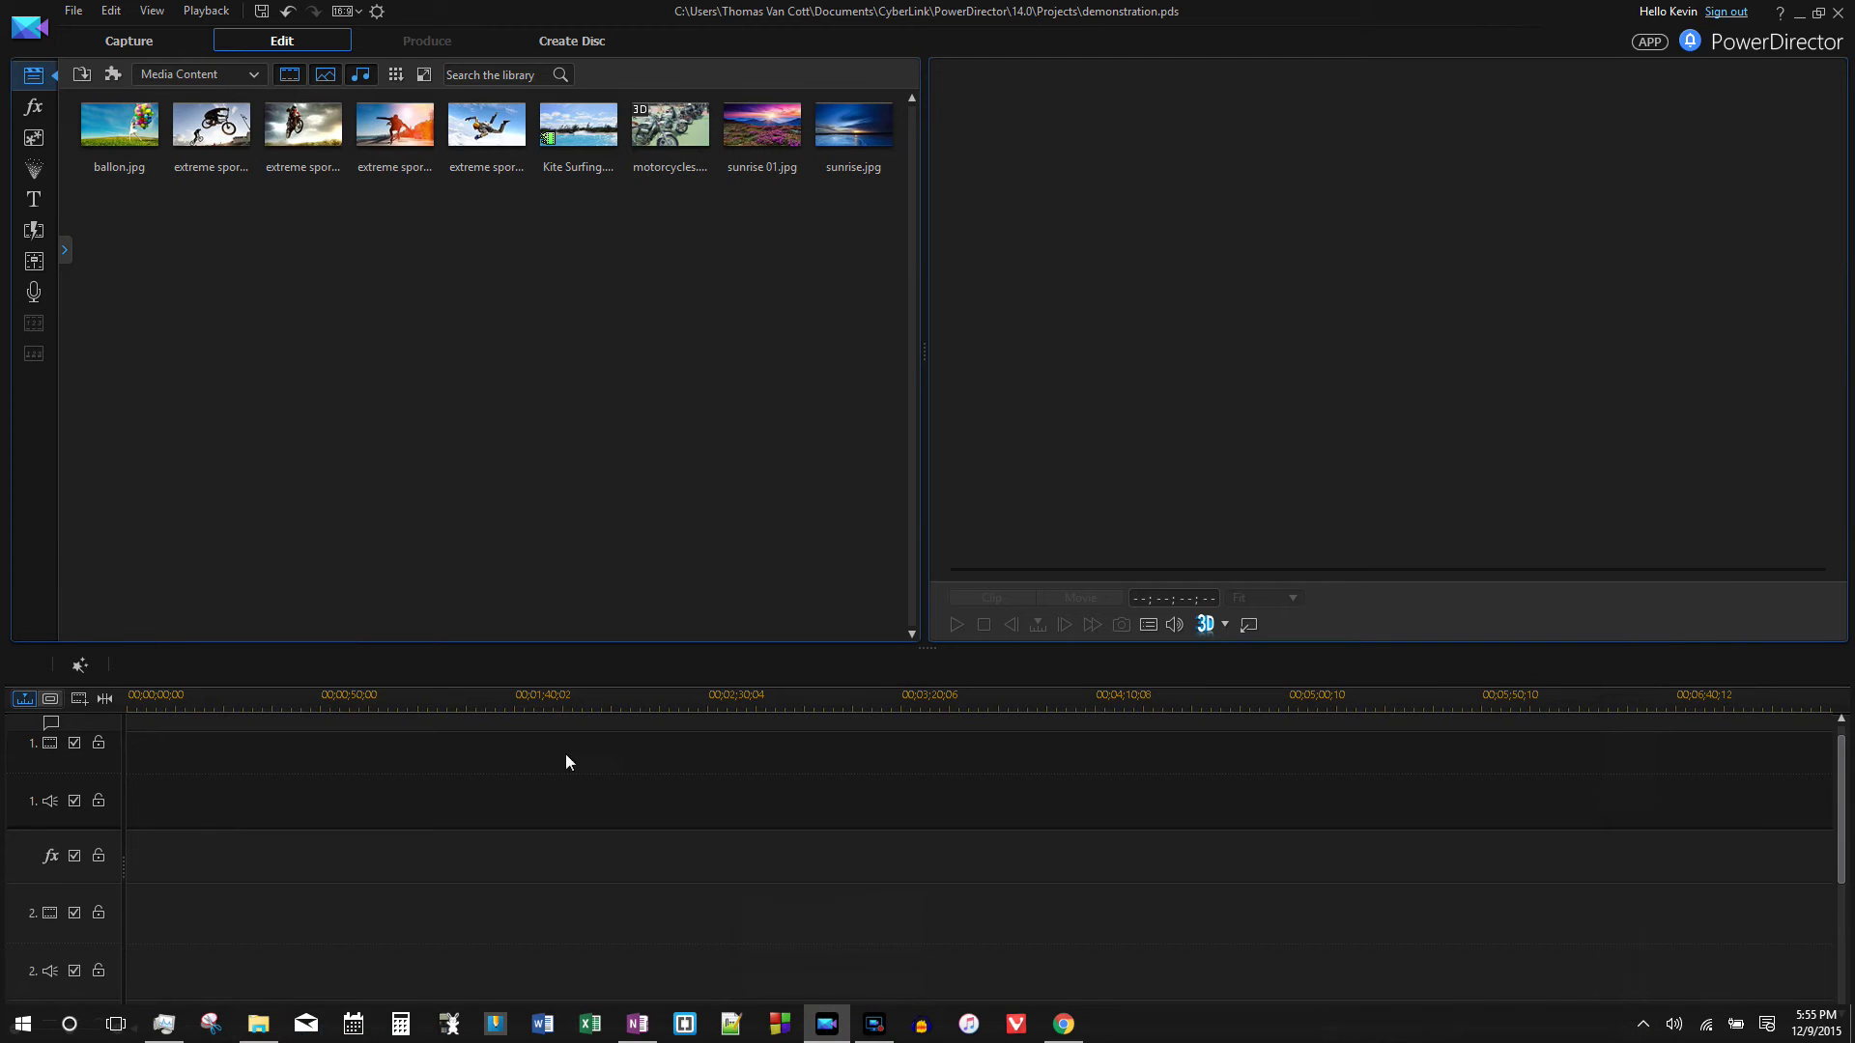
click(35, 137)
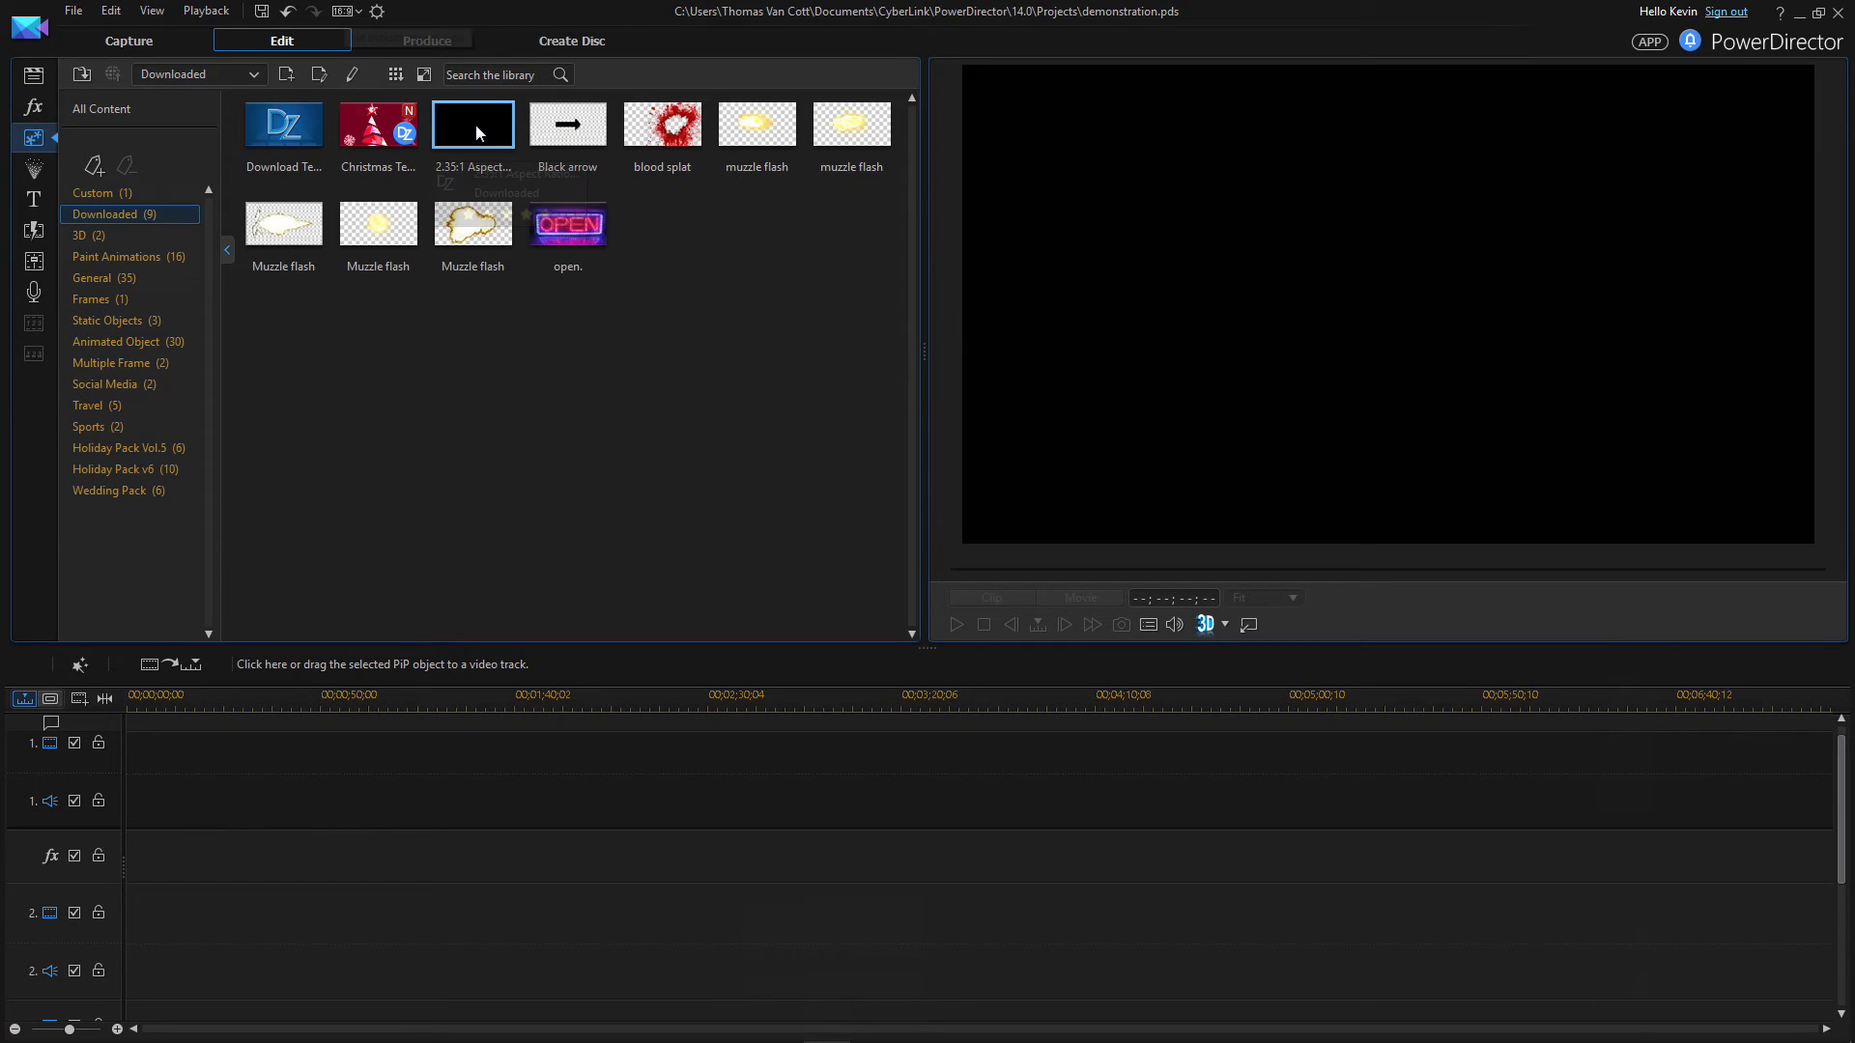
drag(206, 790, 132, 914)
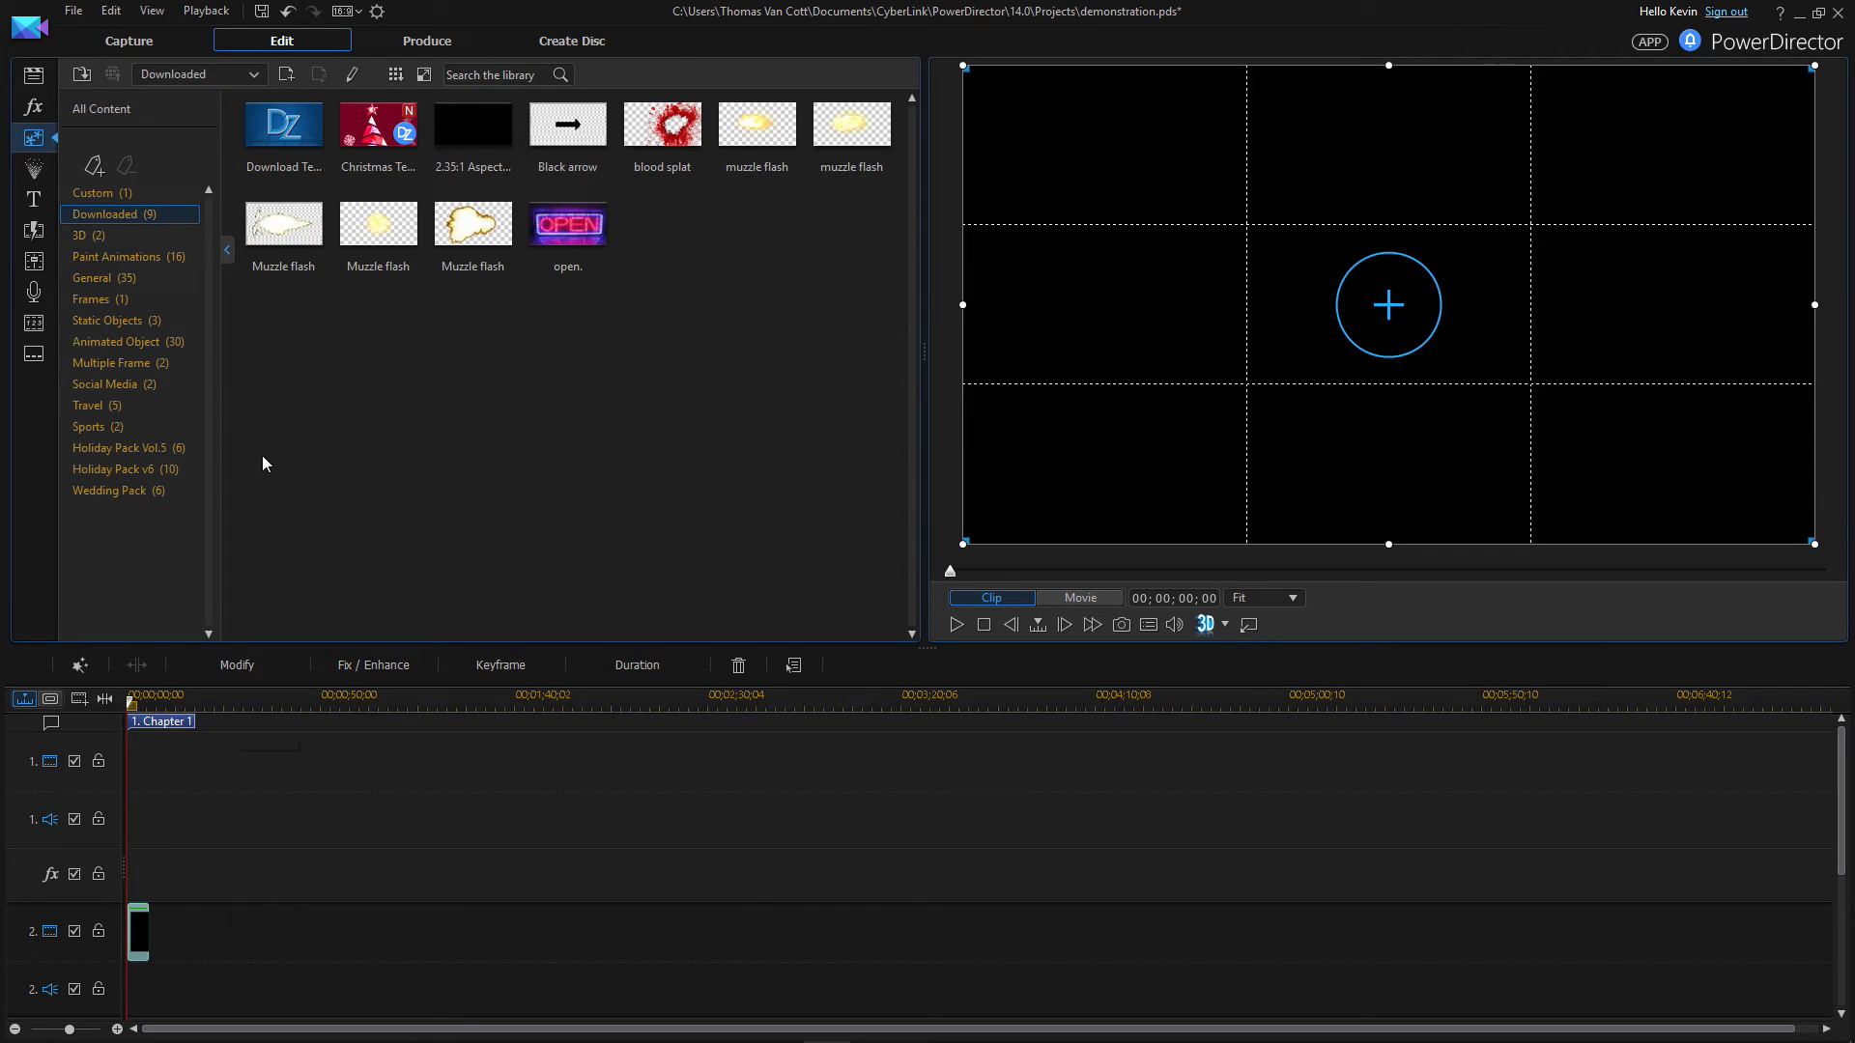
click(33, 75)
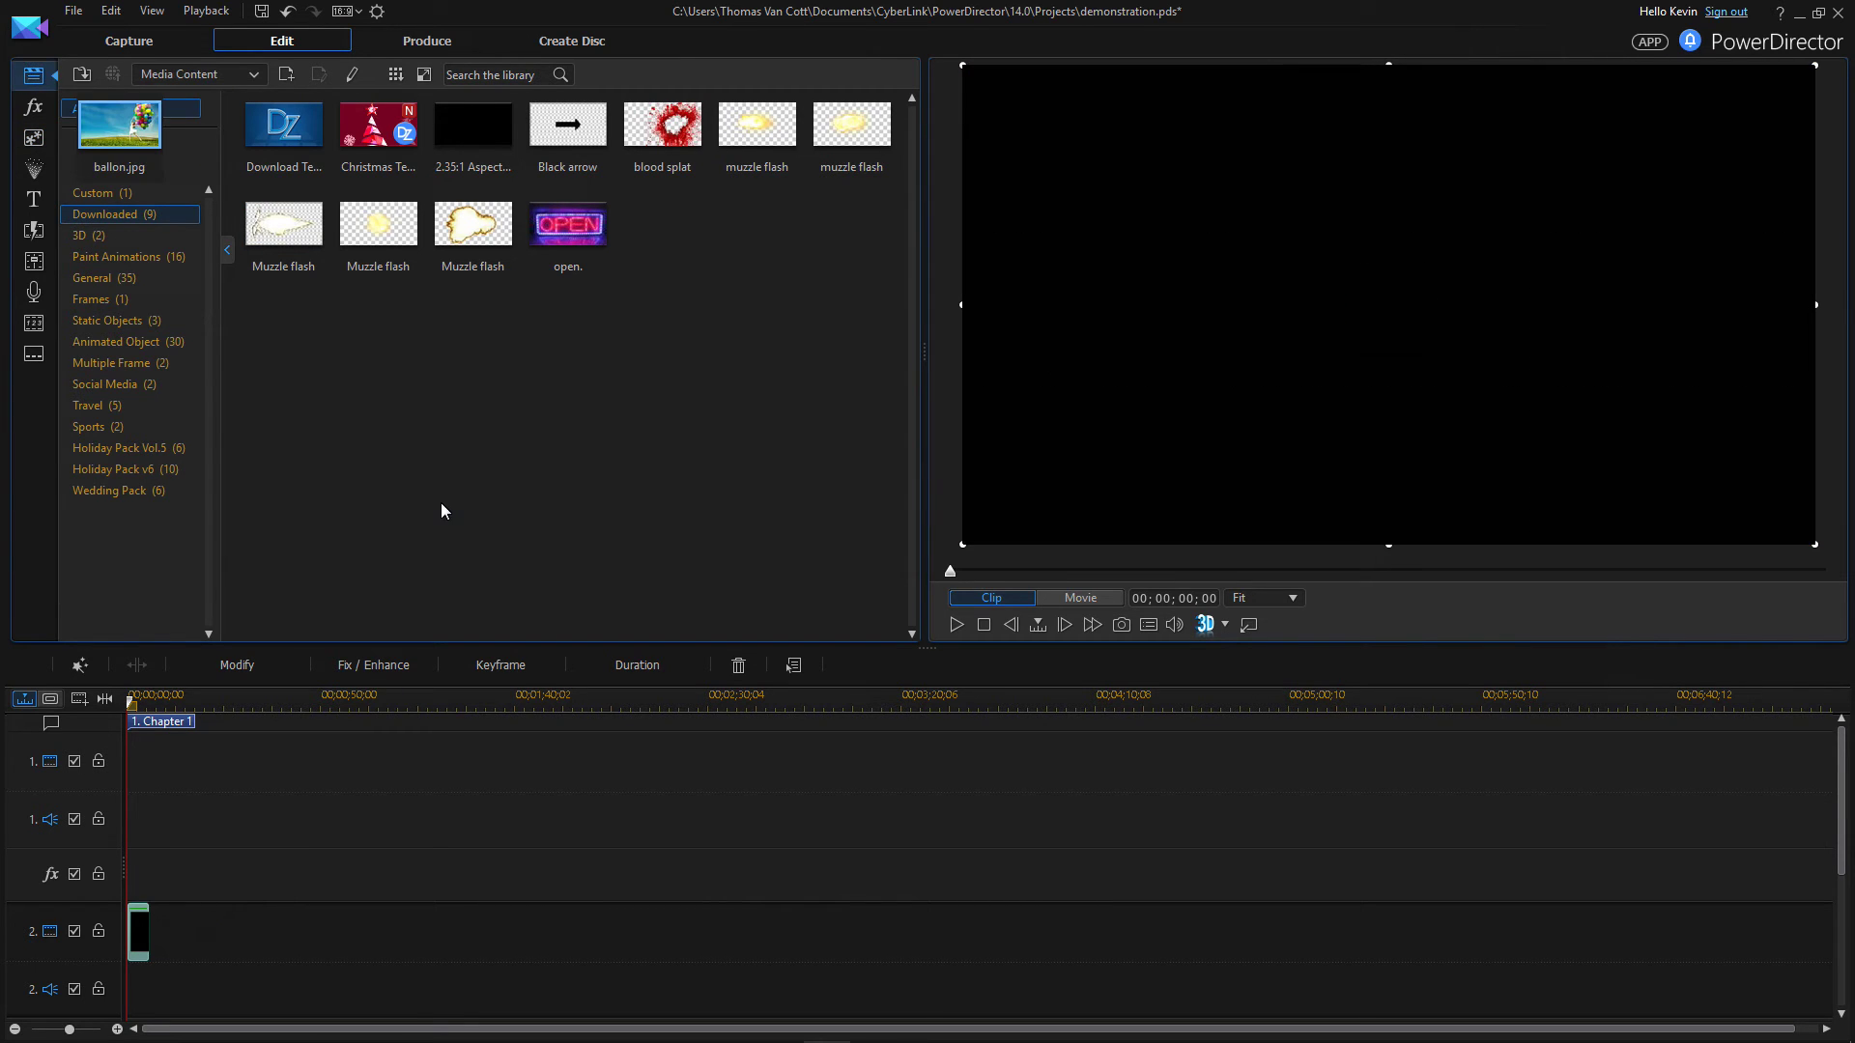
- Add Kite Surfing to track 1, stretch the mask to 00;00;10;08, then disable track 2
click(332, 764)
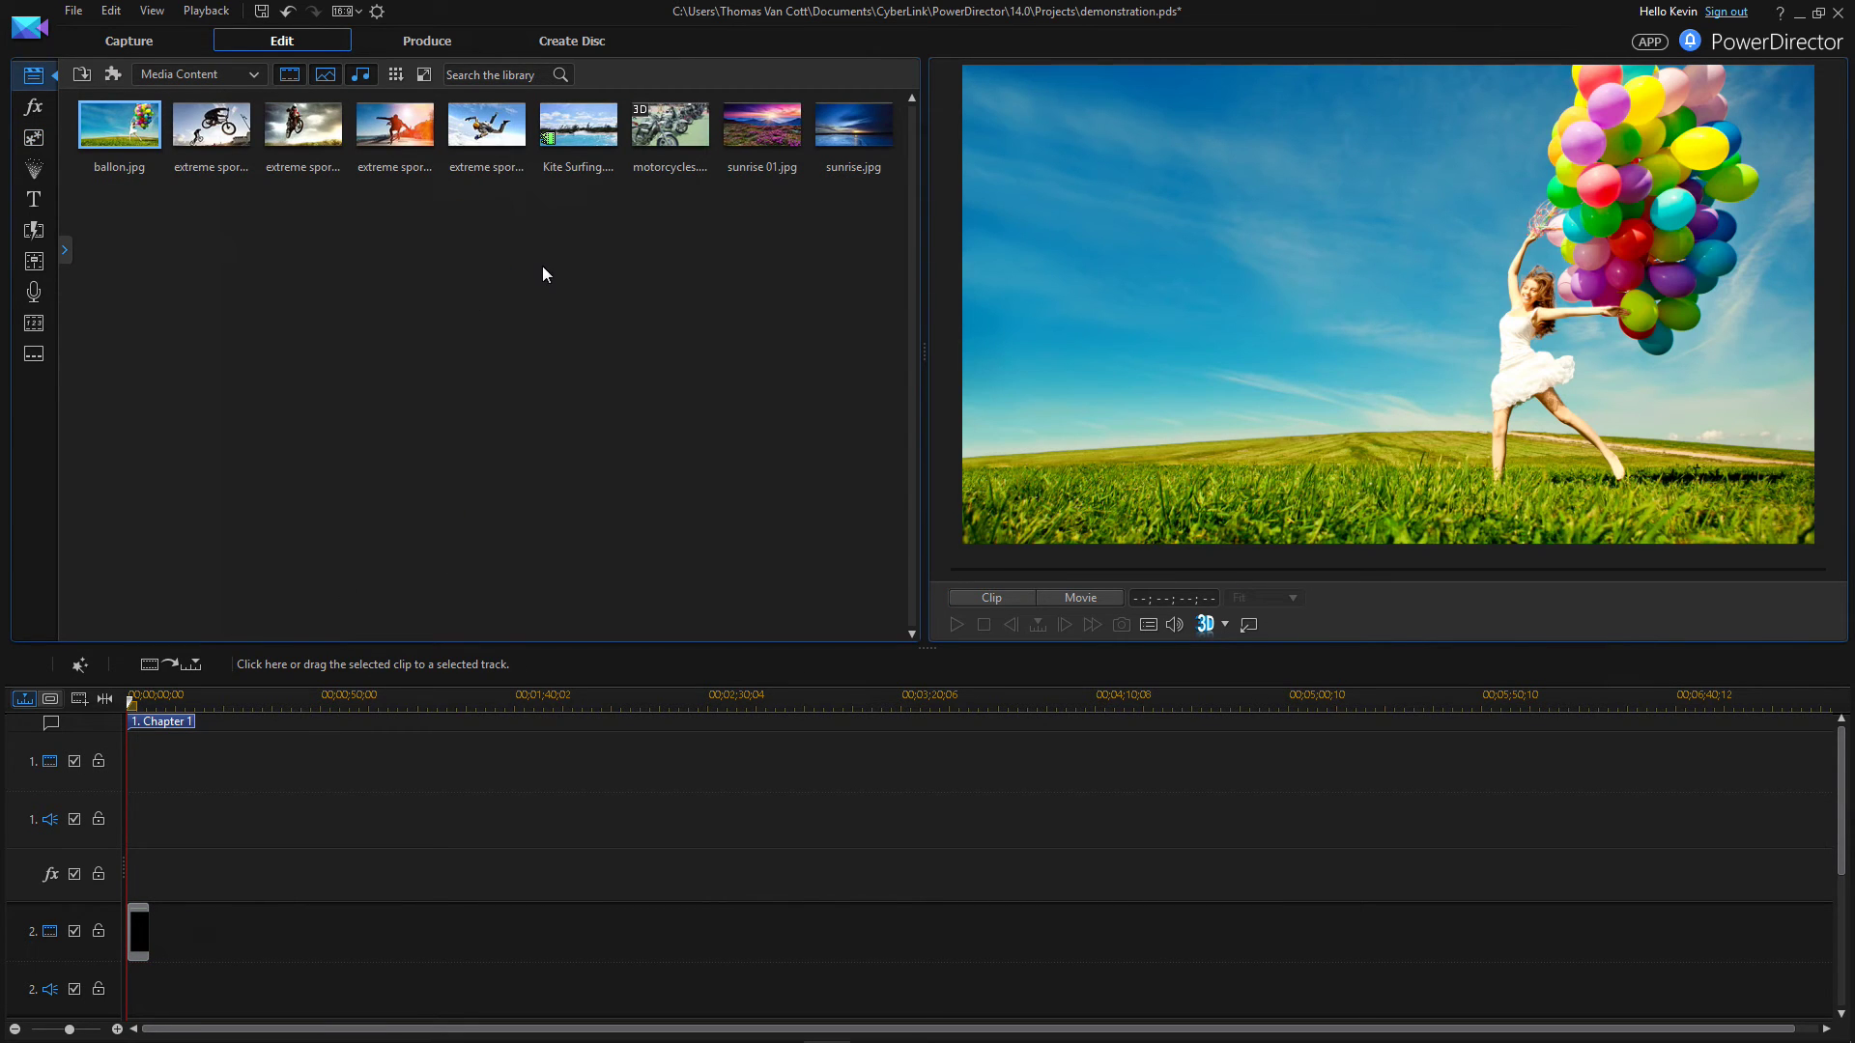
drag(580, 125, 135, 763)
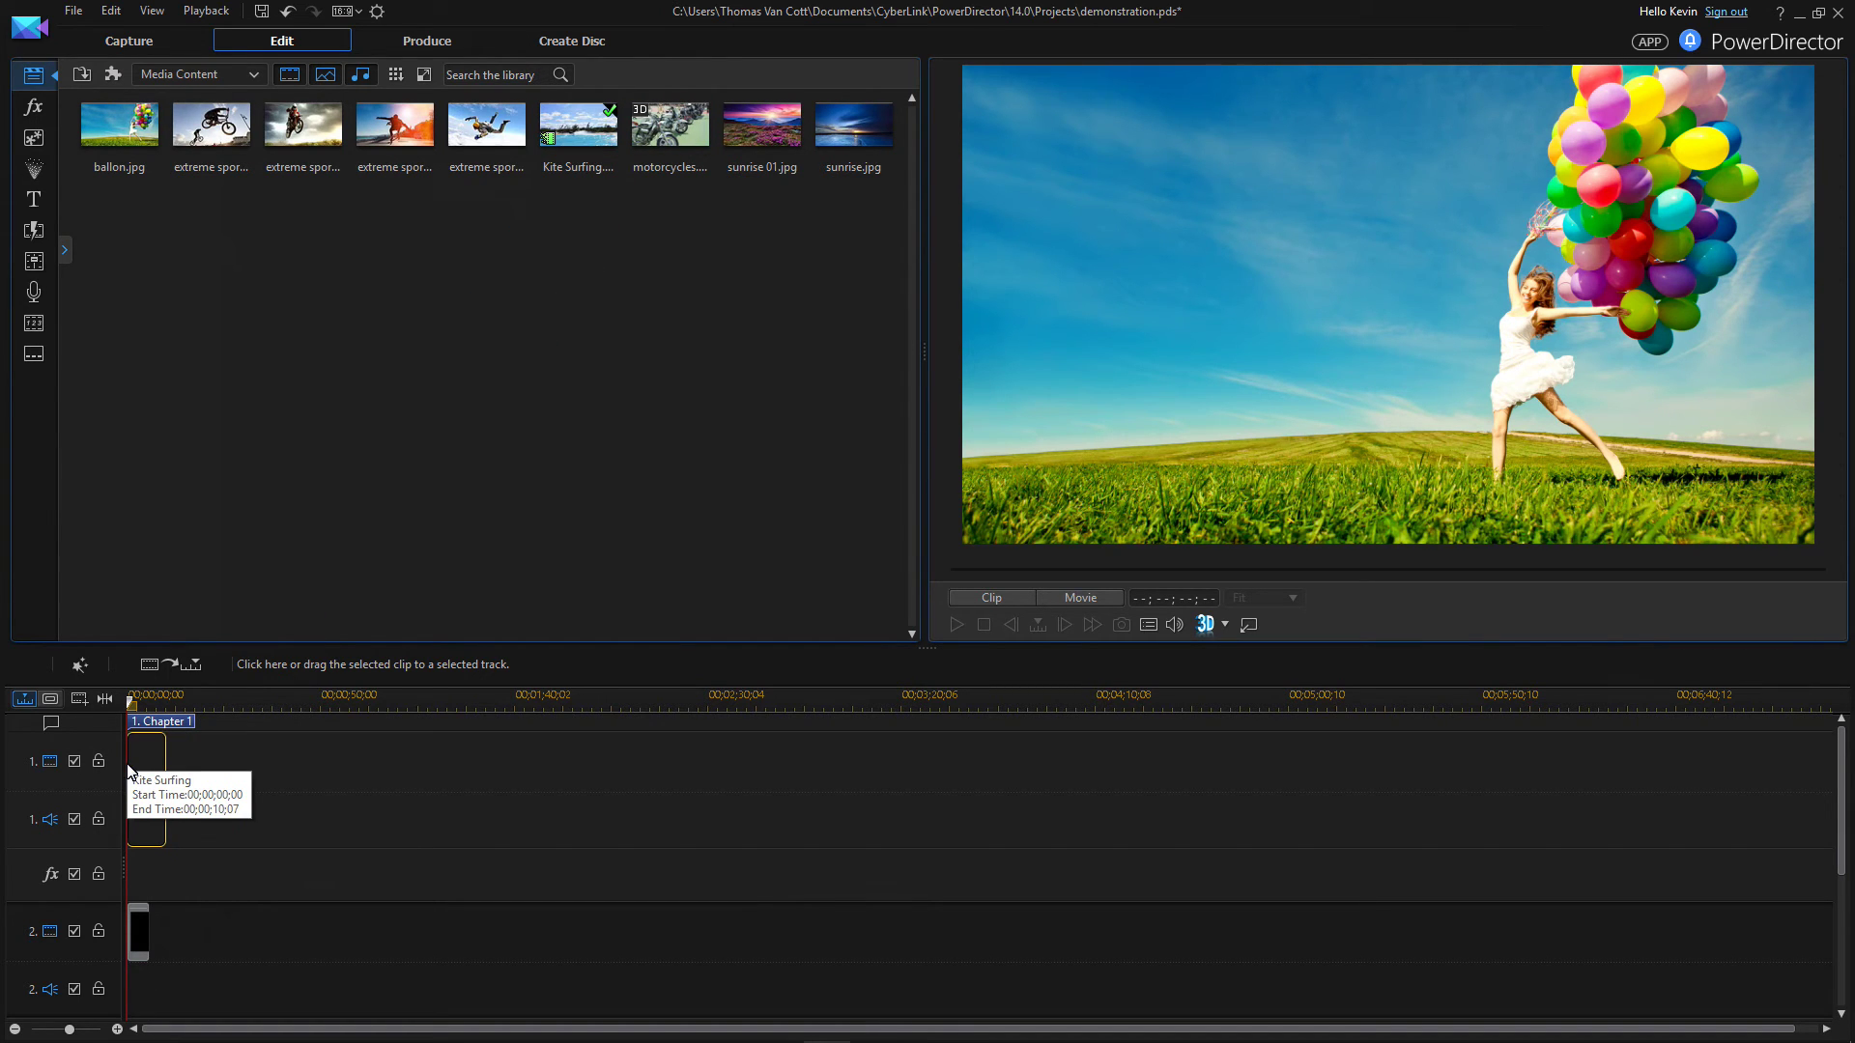
click(136, 945)
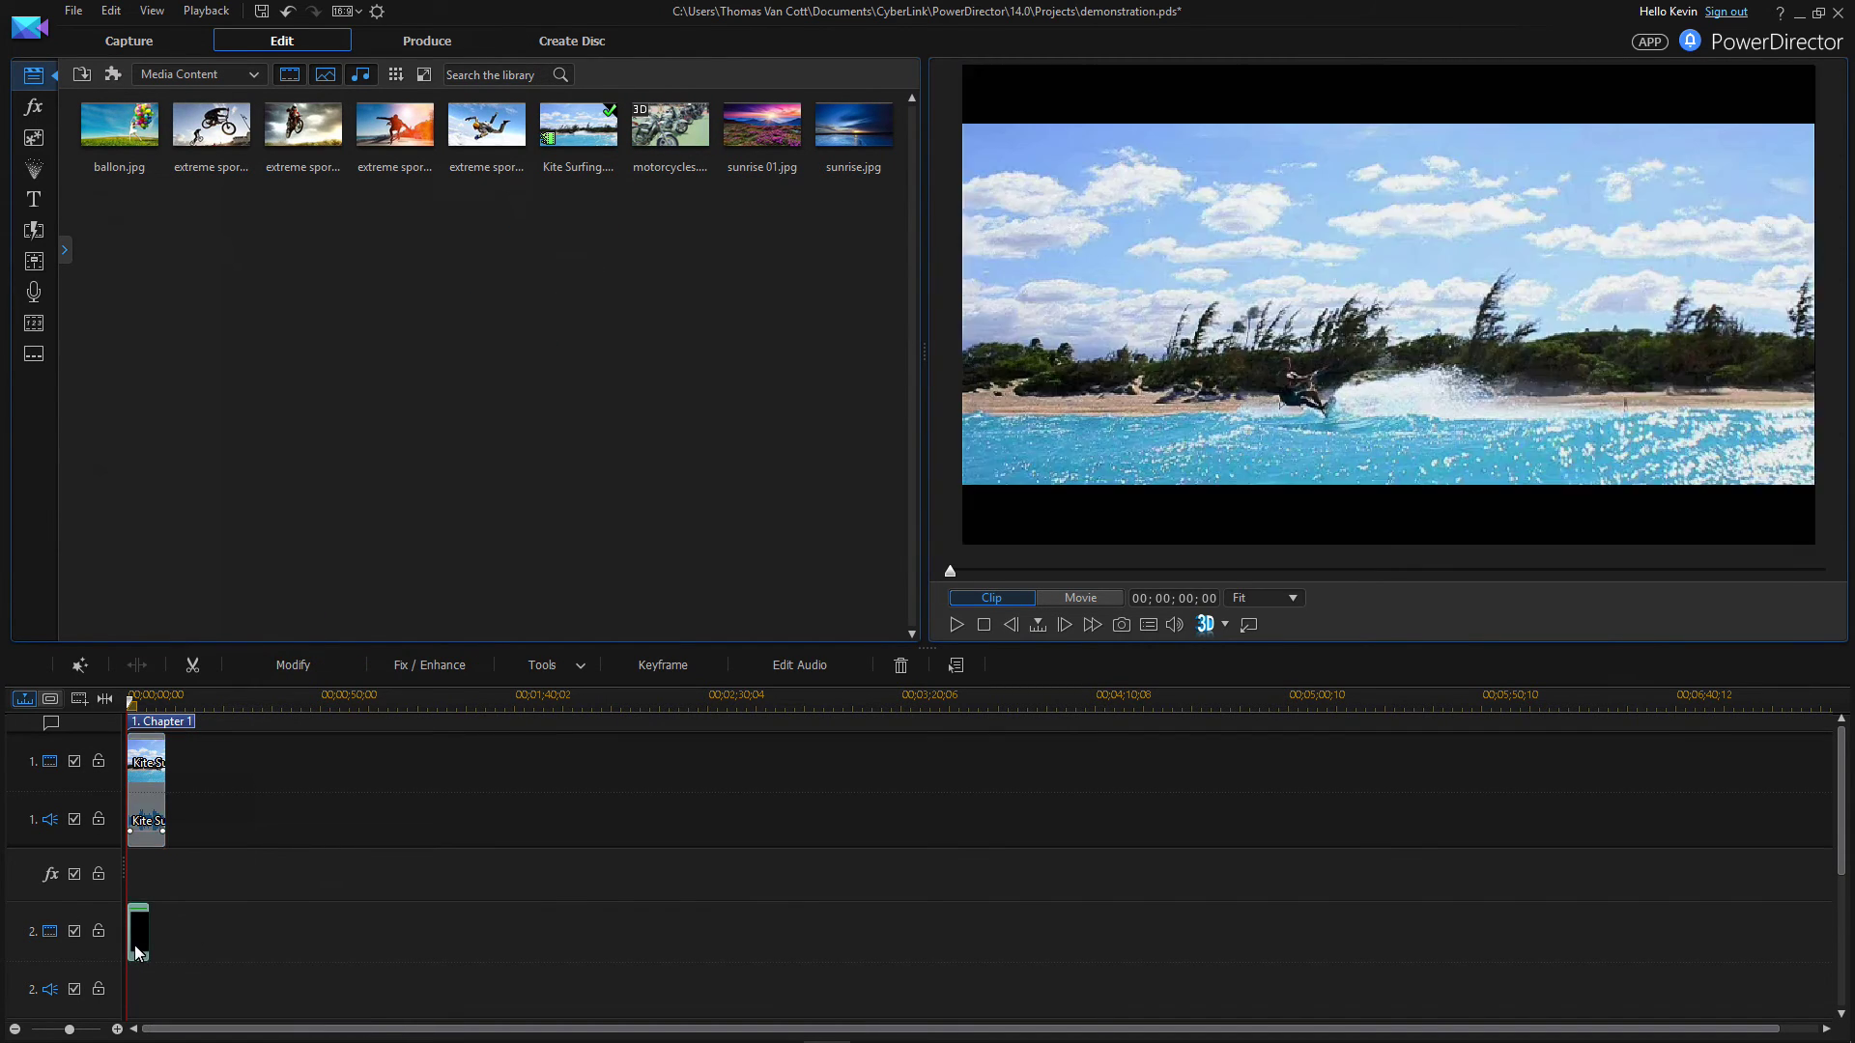
mouse_move(148, 942)
mouse_down()
mouse_move(166, 944)
mouse_move(157, 930)
mouse_up()
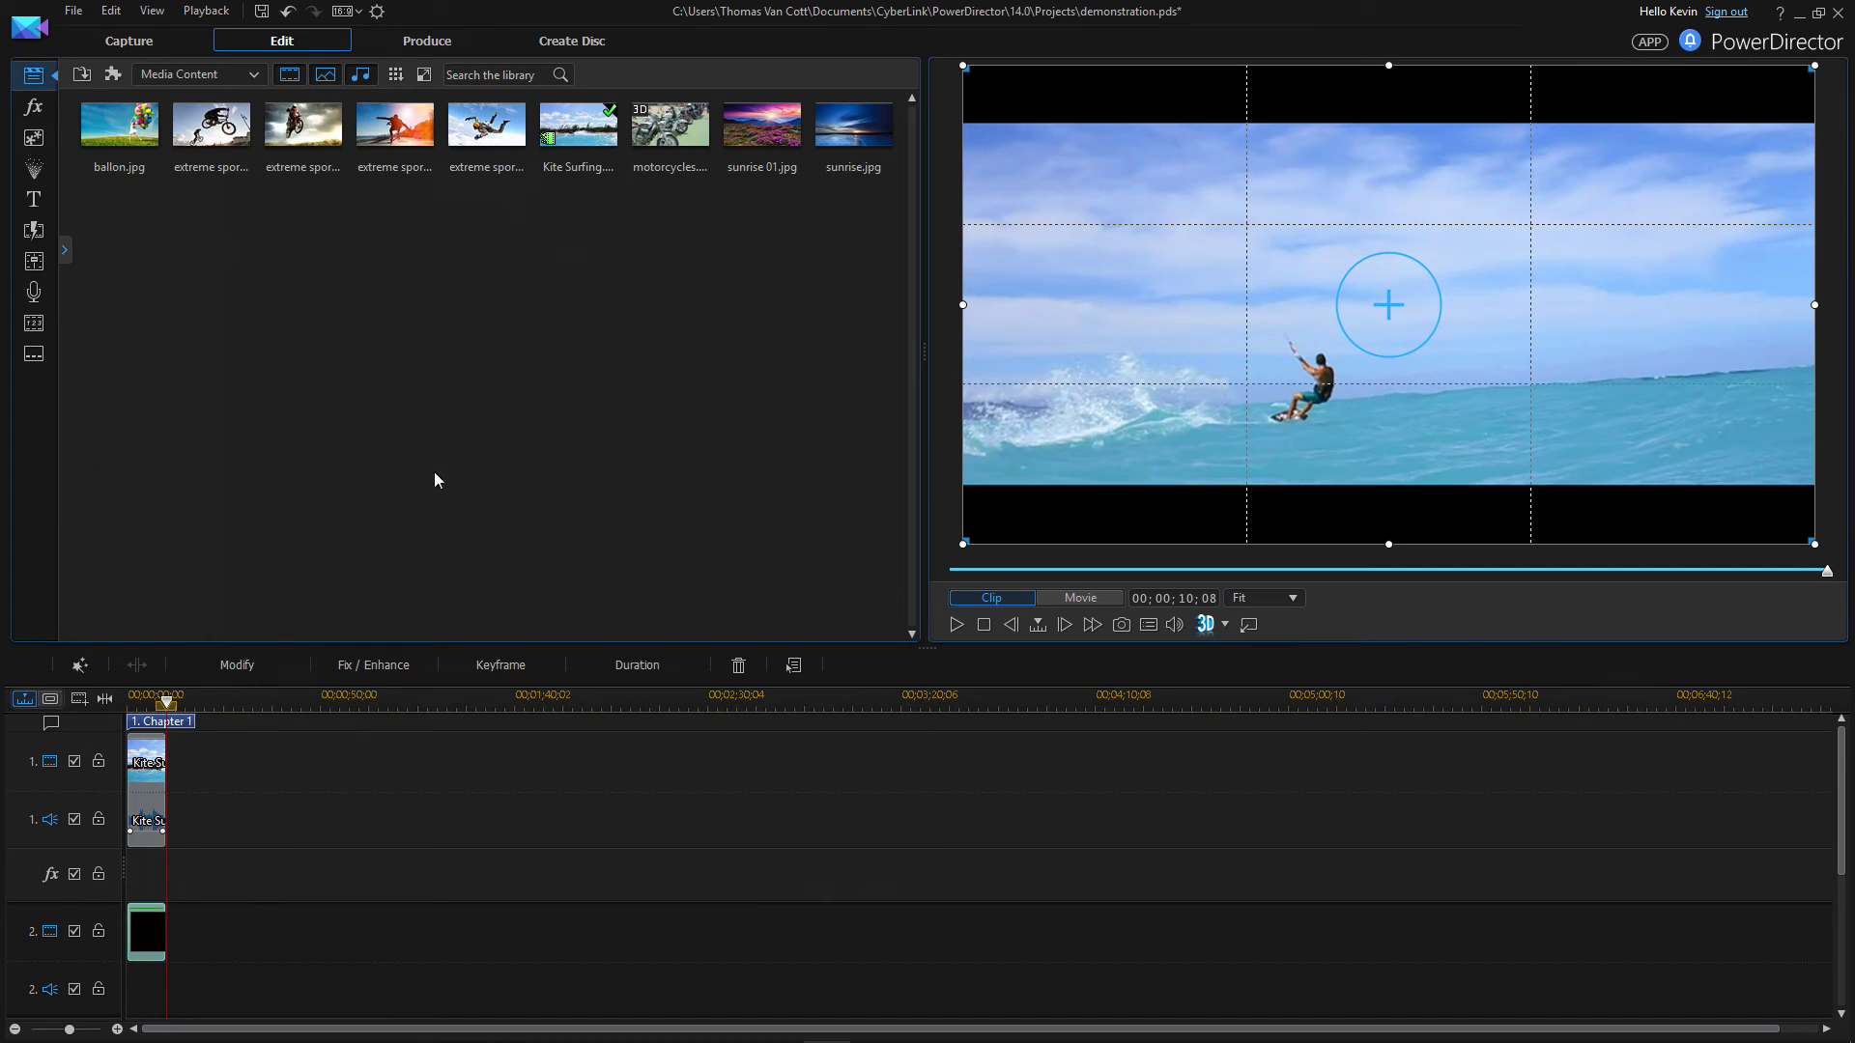
click(73, 933)
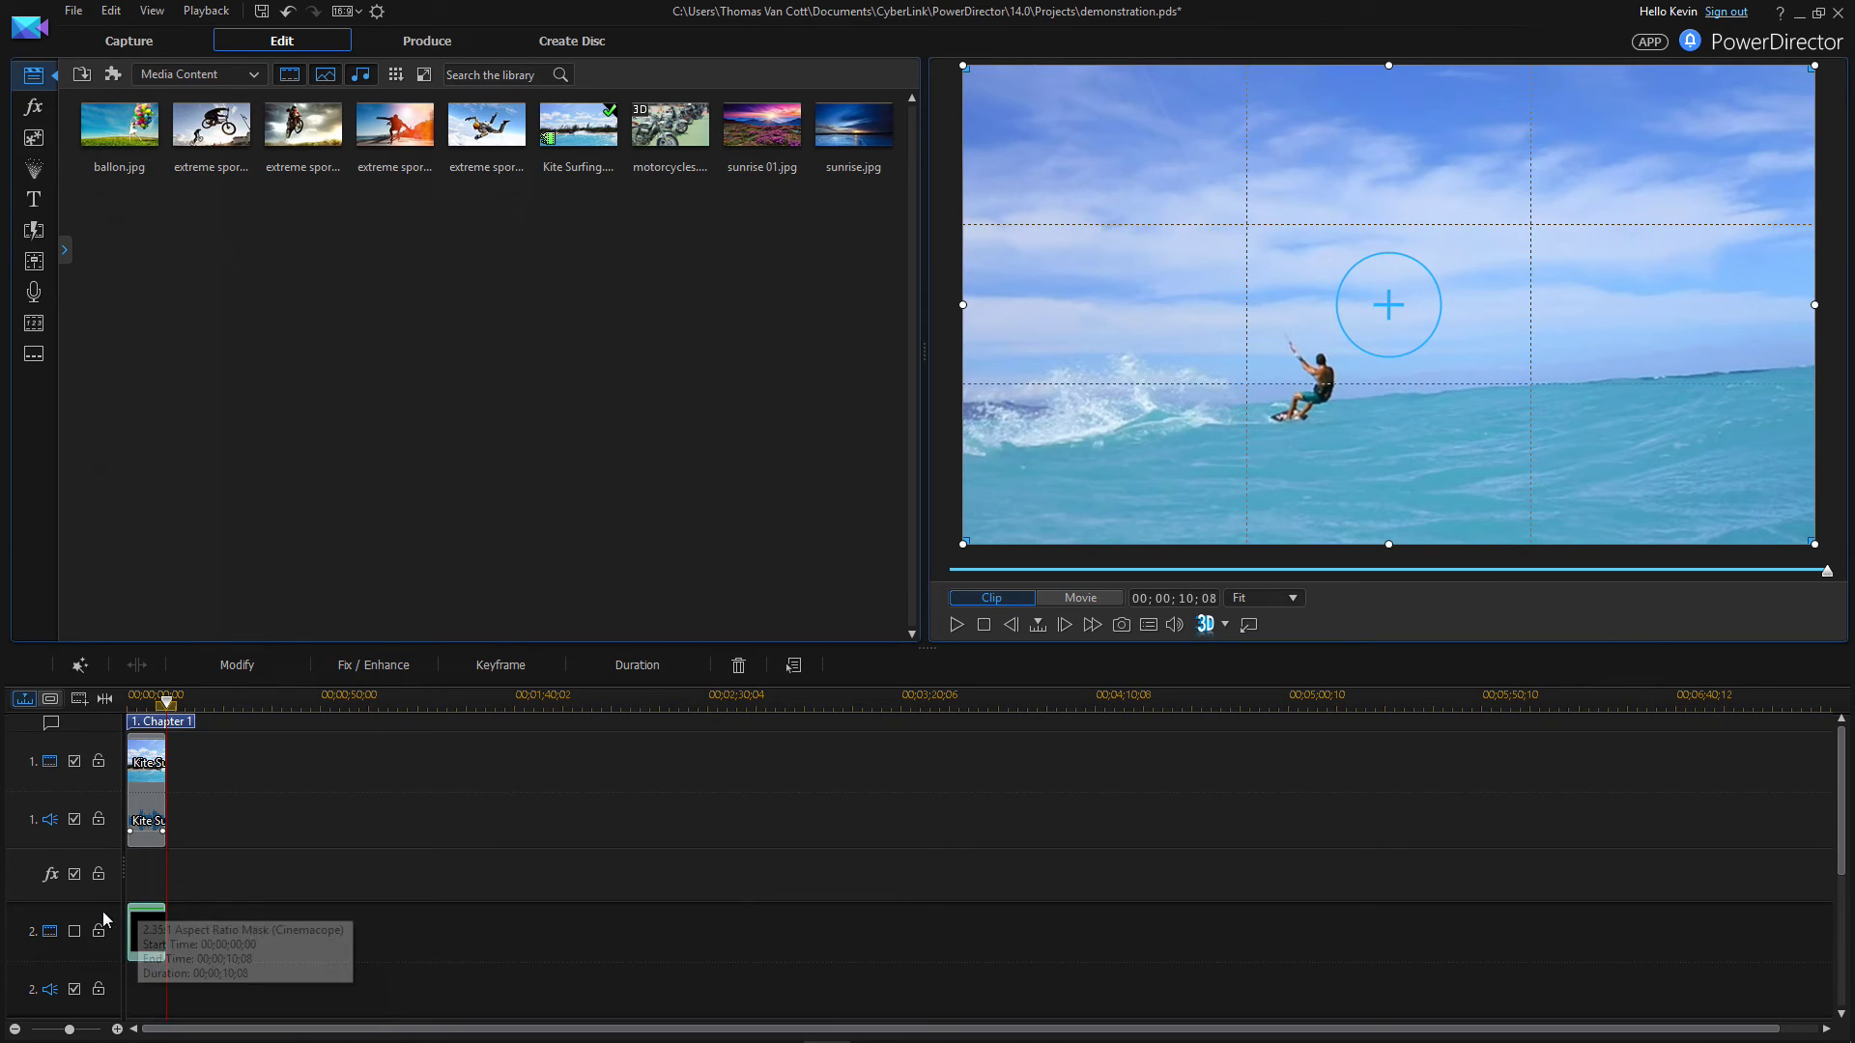
click(74, 932)
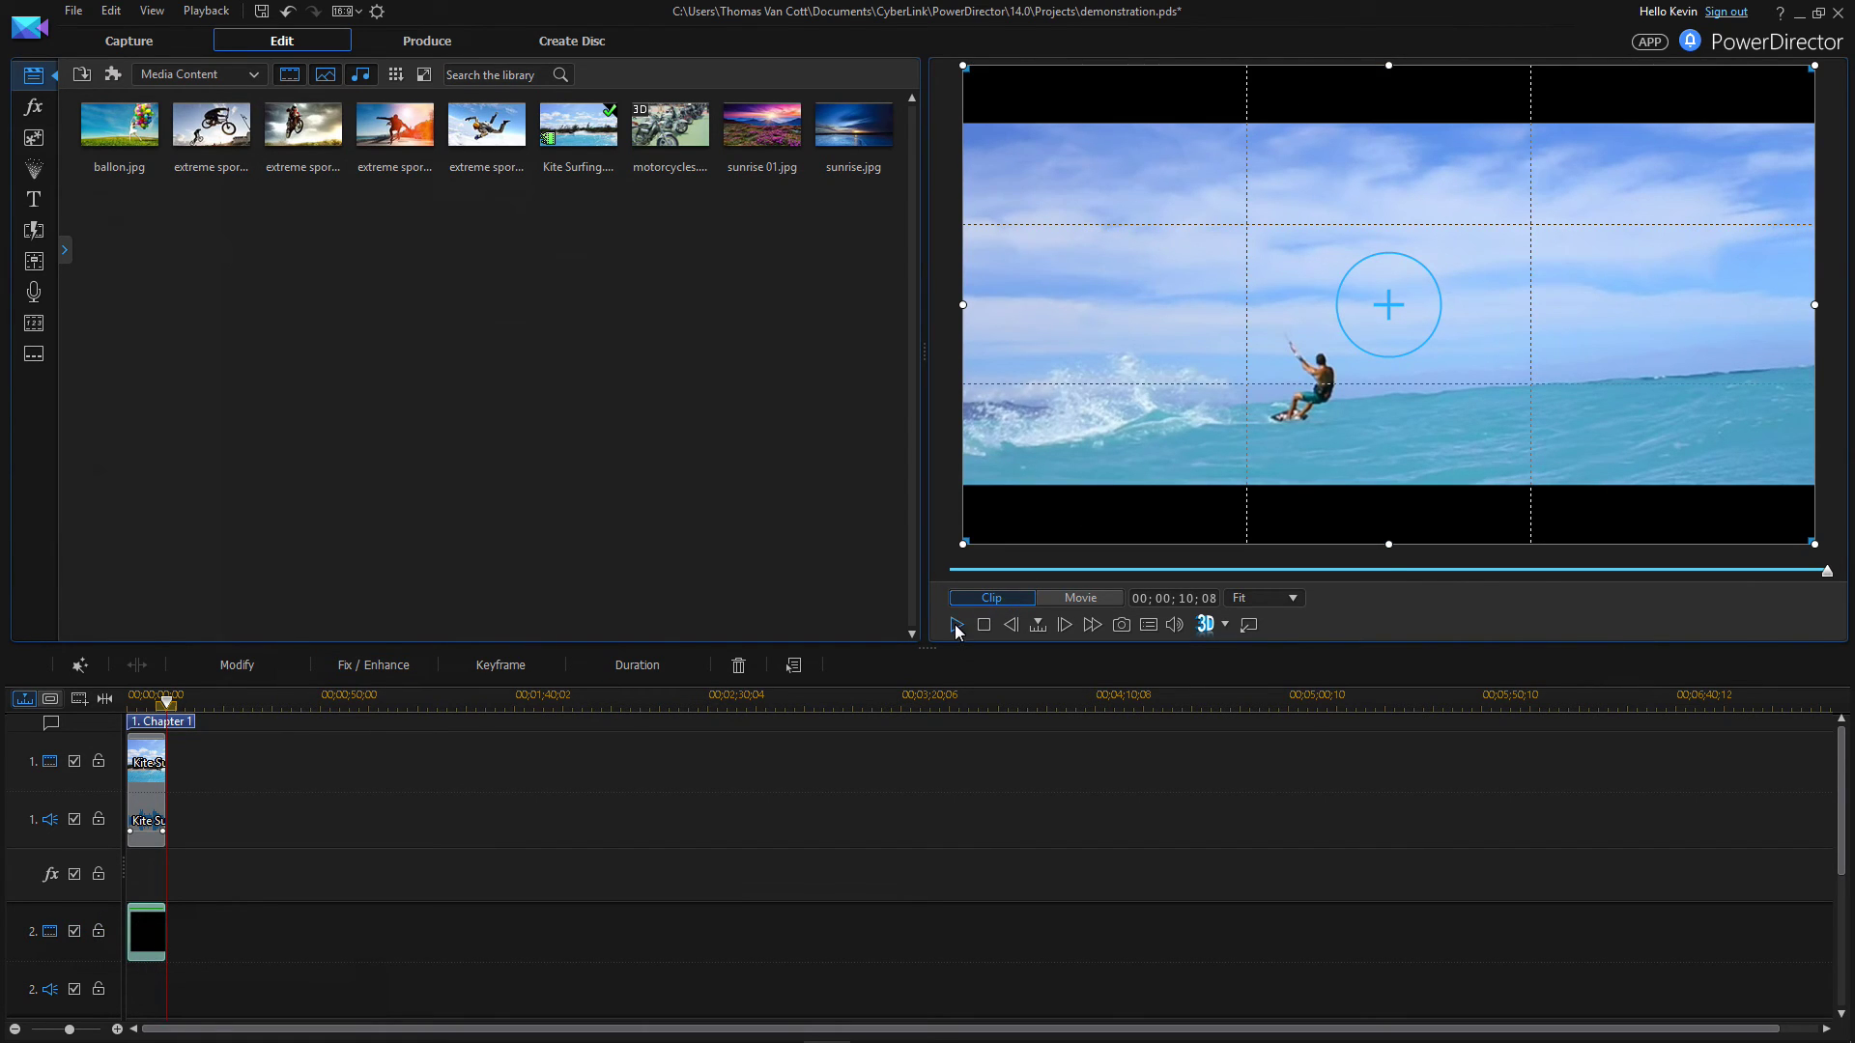
click(792, 808)
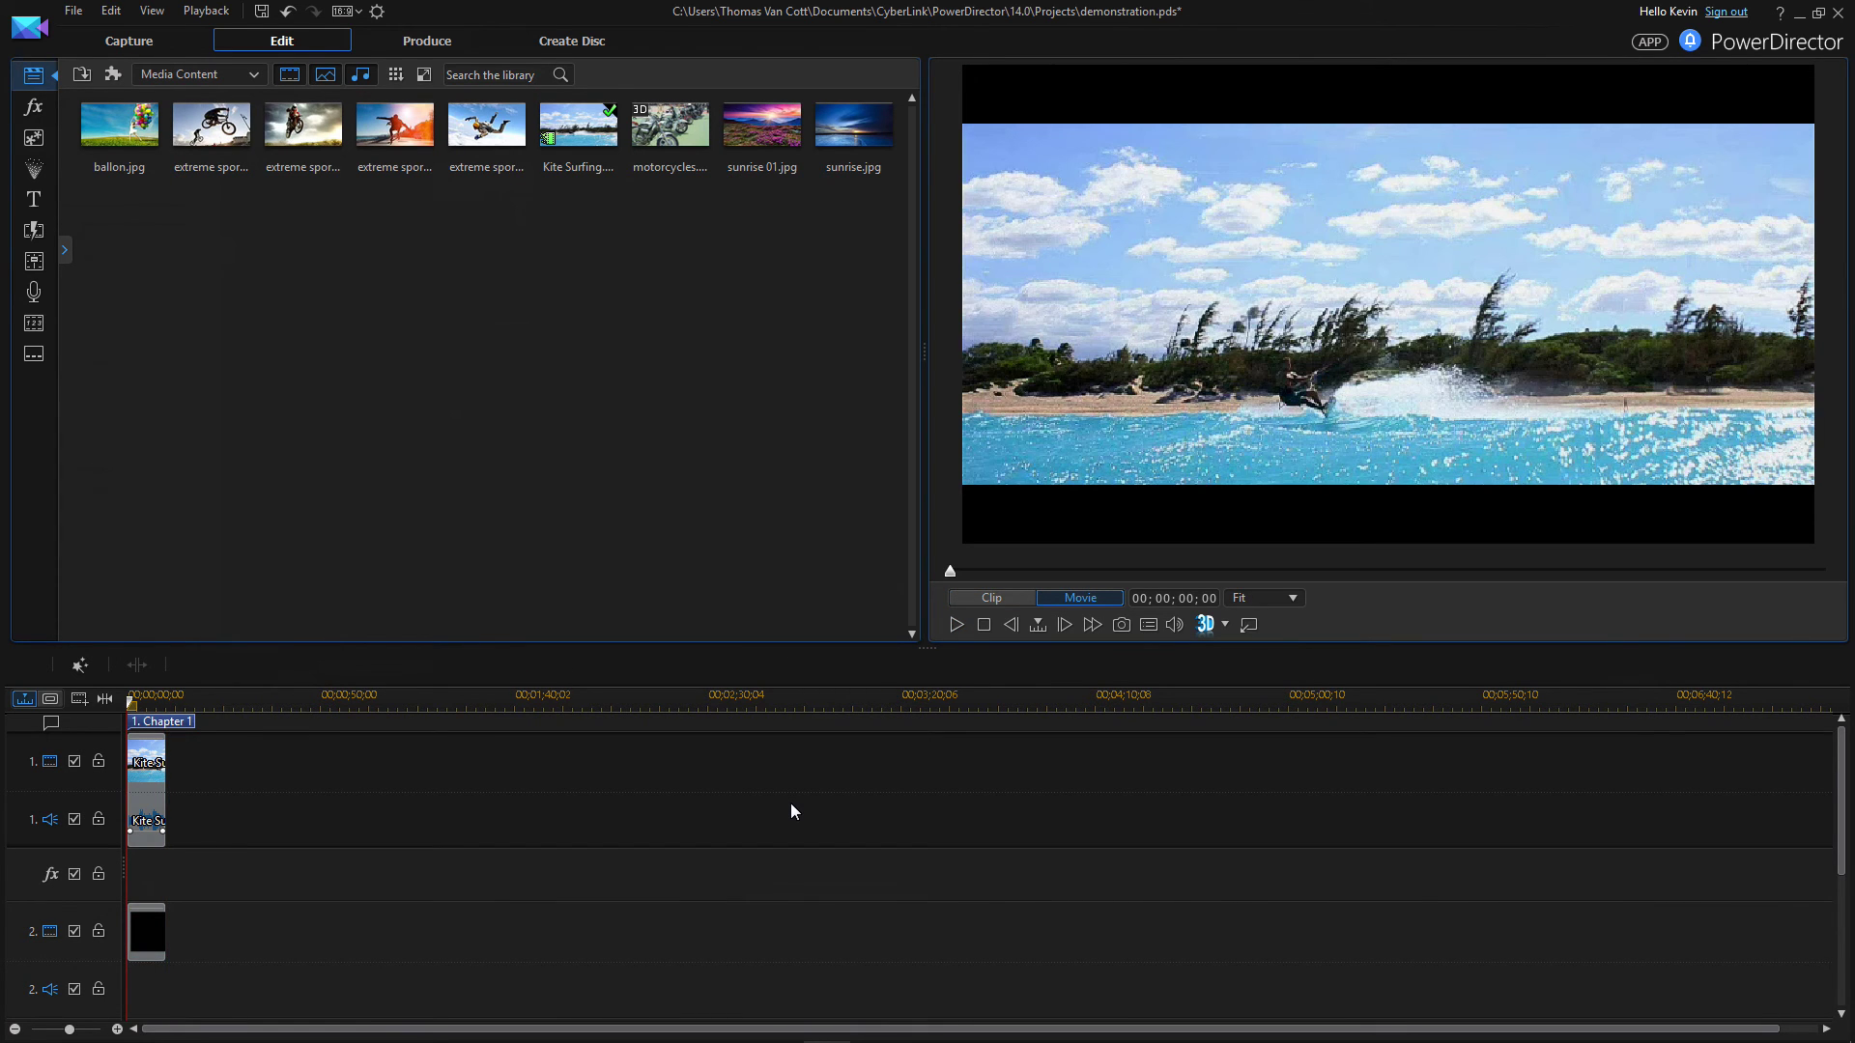
key(space)
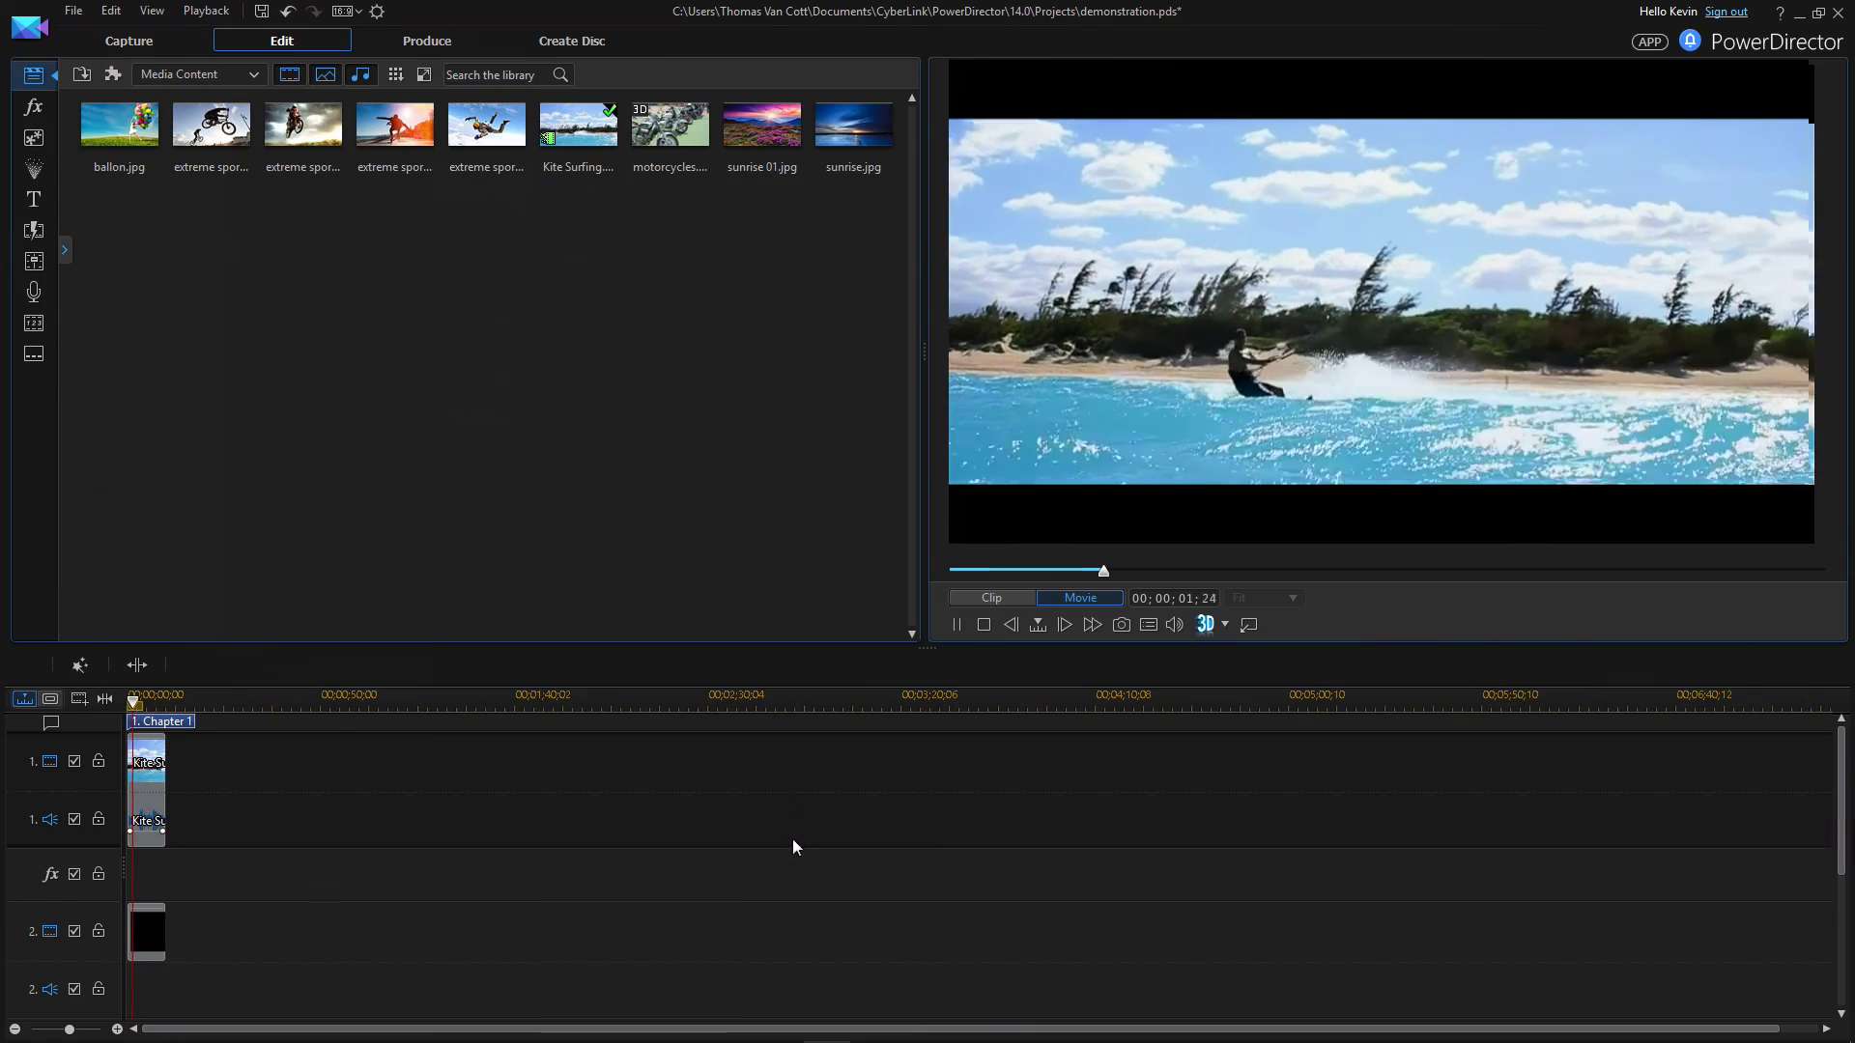